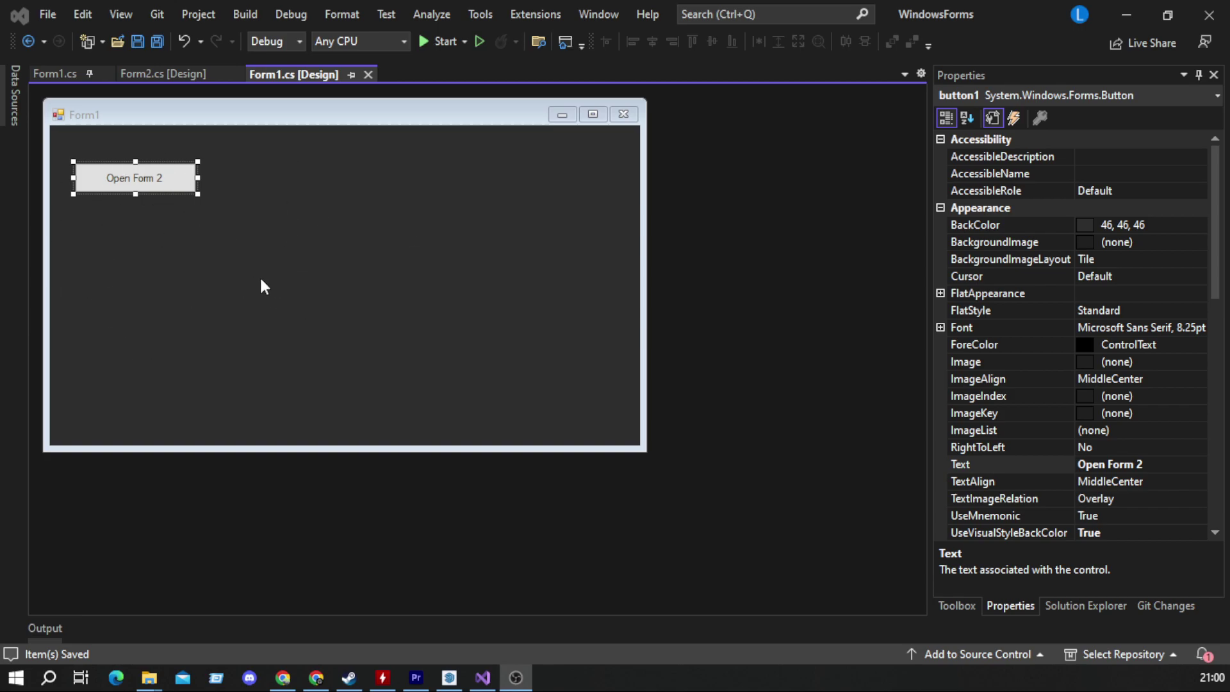
- Drag two Buttons from the Toolbox search 'butt' and stack them below Open Form 2
left_click(957, 606)
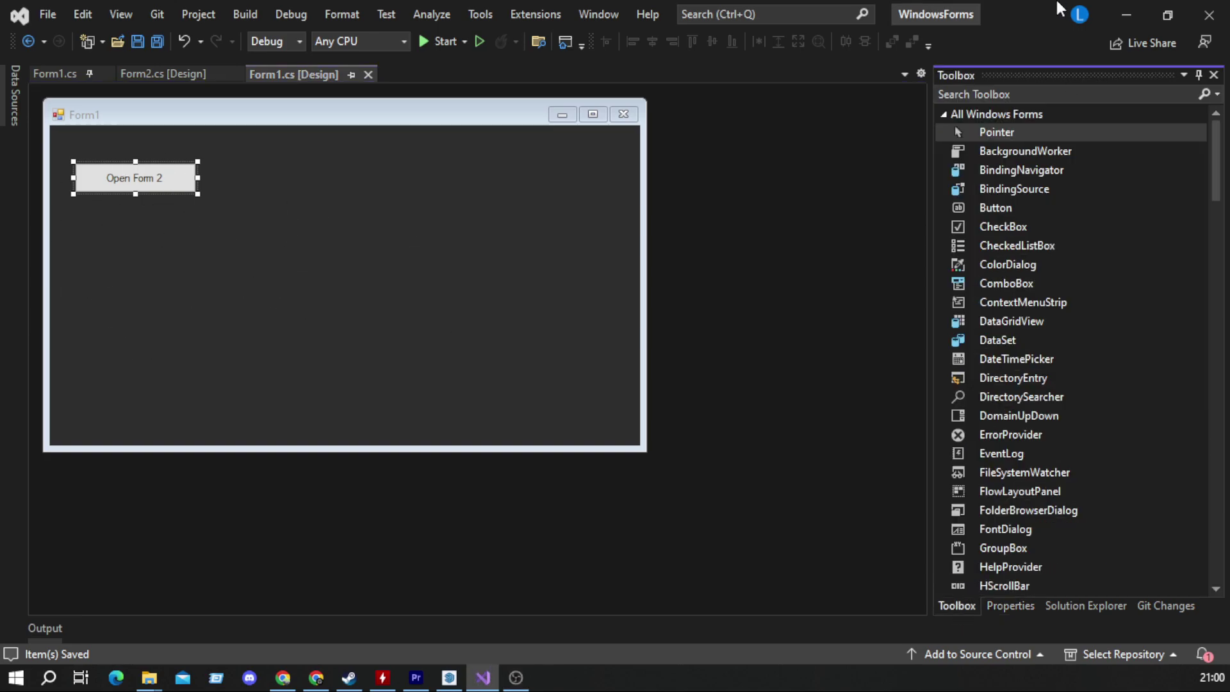
left_click(1014, 95)
type("butt")
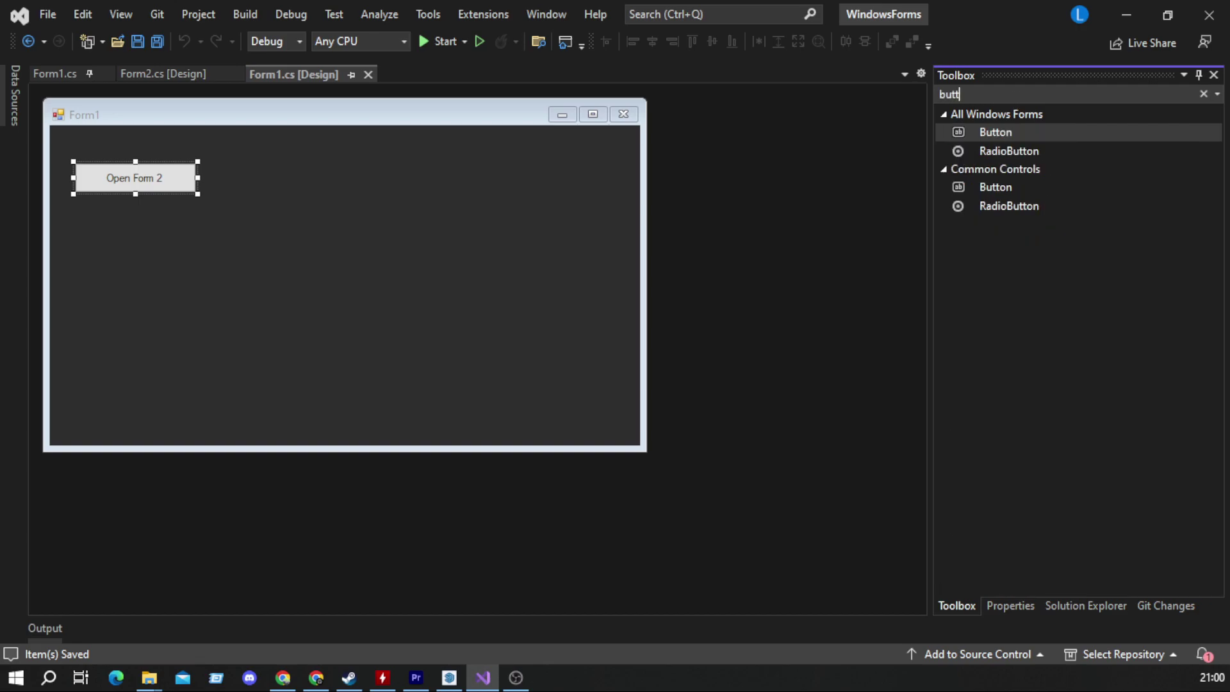
left_click_drag(1038, 134, 284, 195)
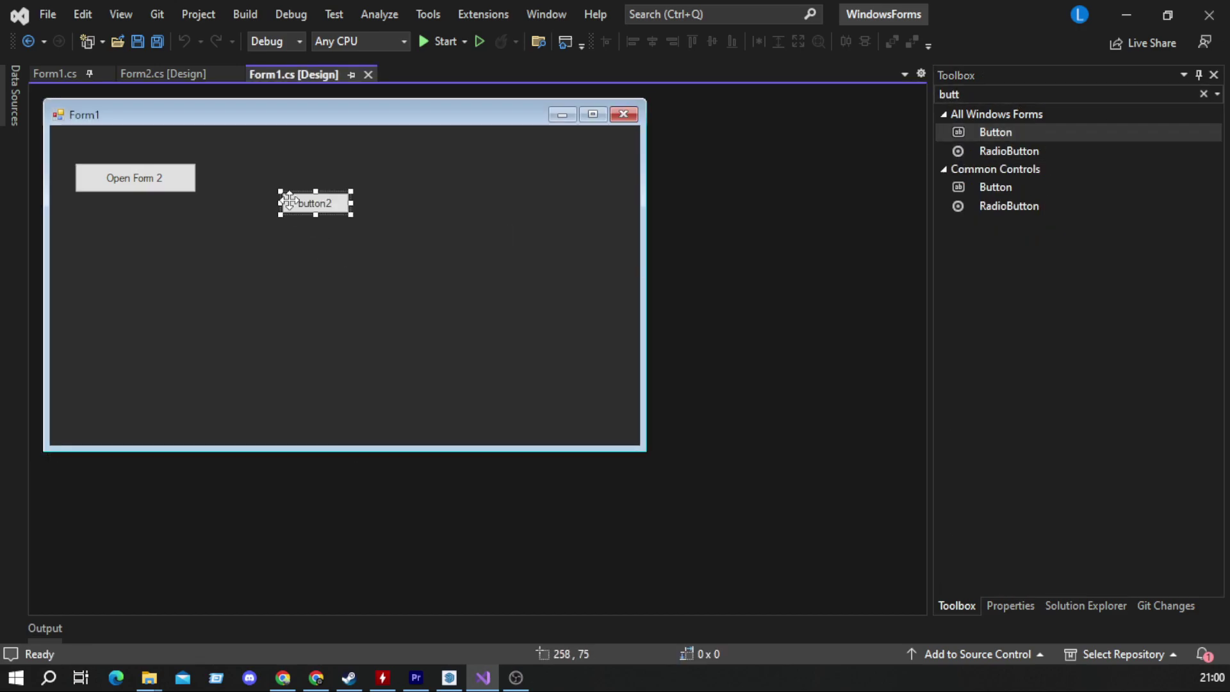
left_click_drag(996, 132, 289, 270)
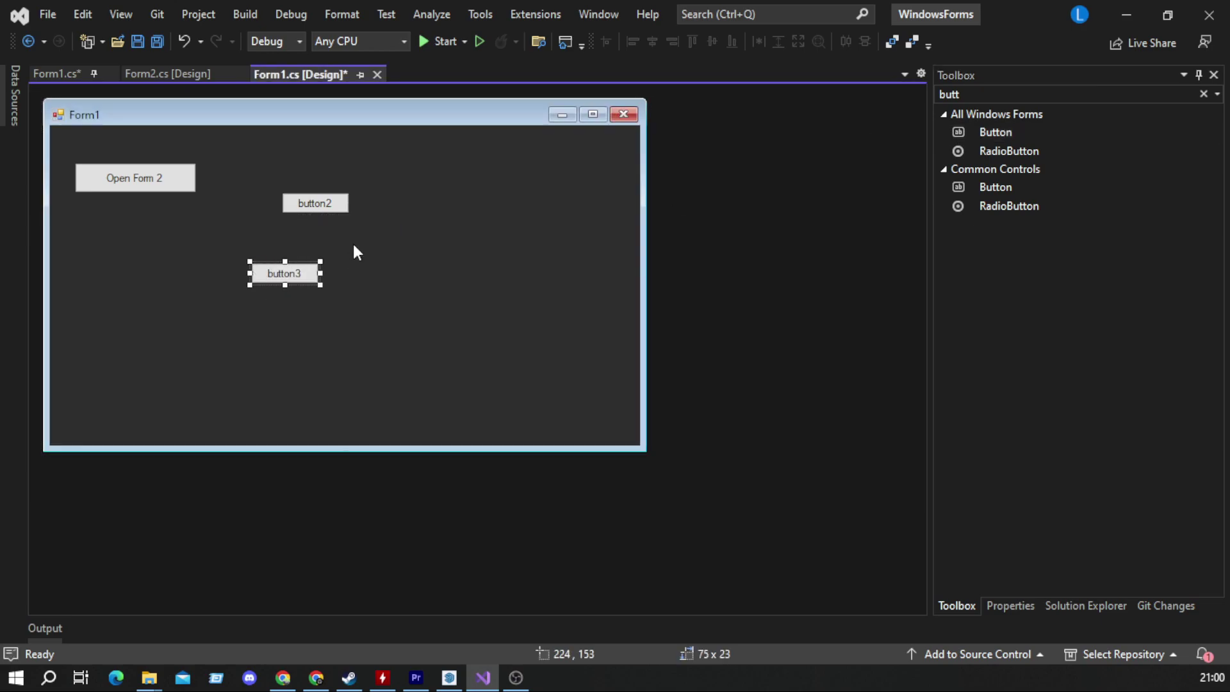
left_click_drag(332, 204, 122, 232)
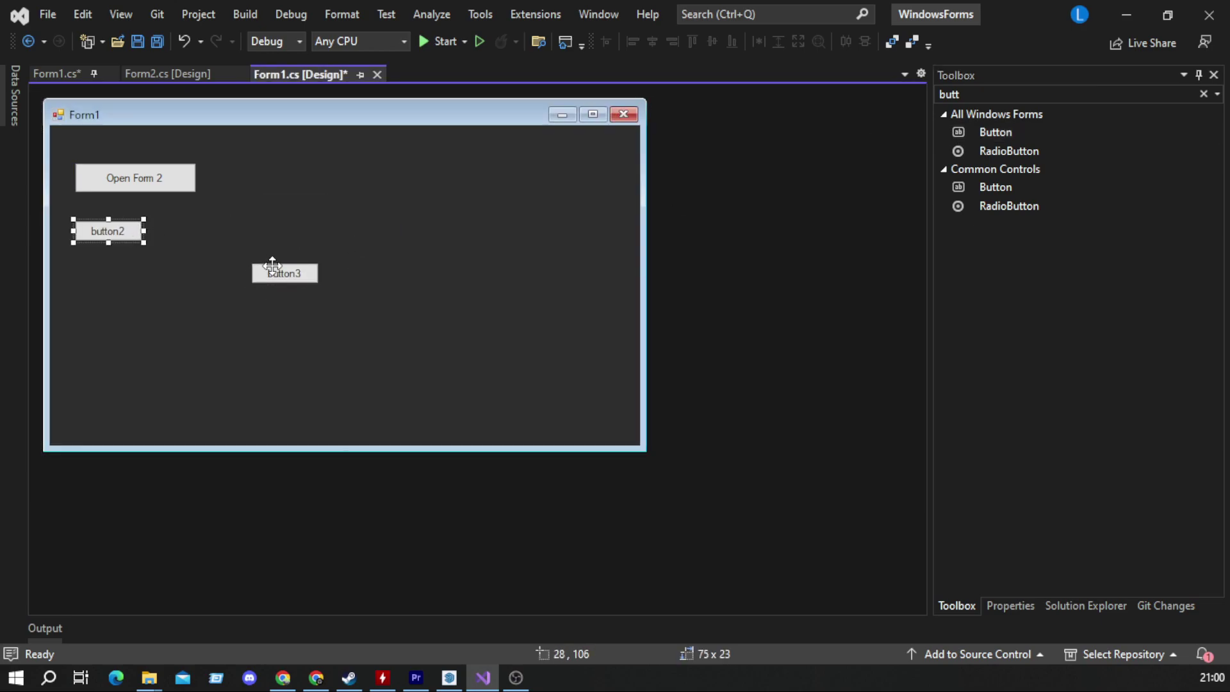
left_click_drag(272, 266, 97, 254)
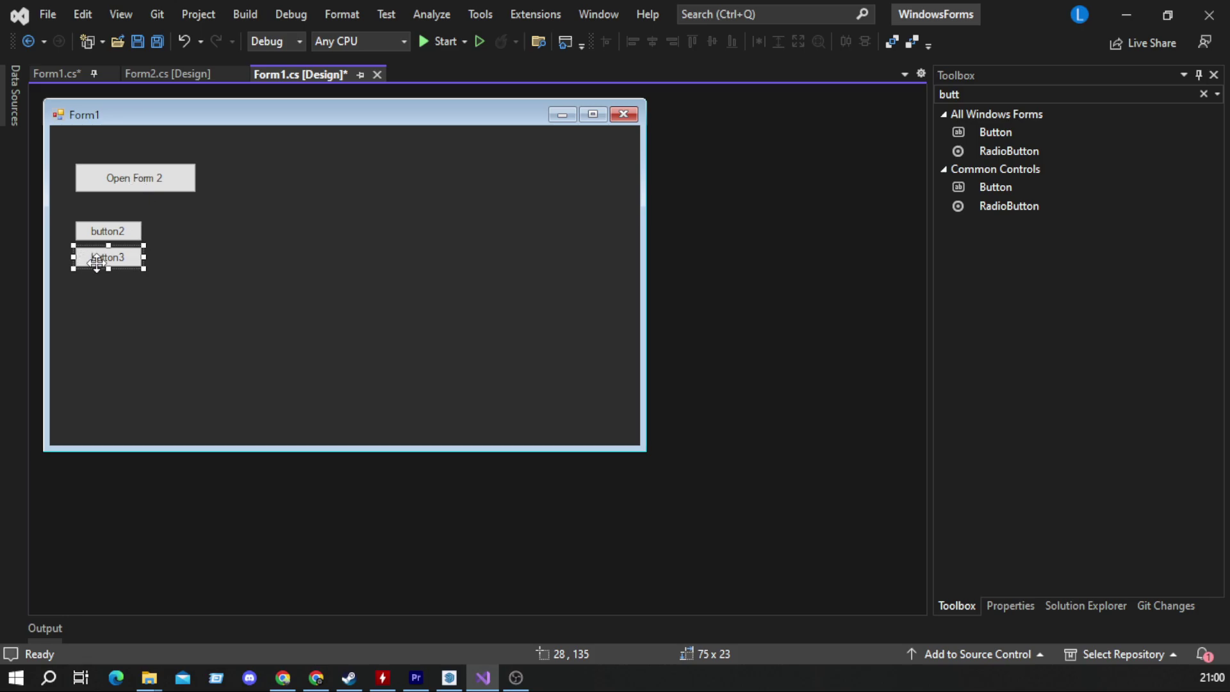
- Set button2's Text property to 'Enable' in the Properties window
left_click(134, 231)
right_click(122, 236)
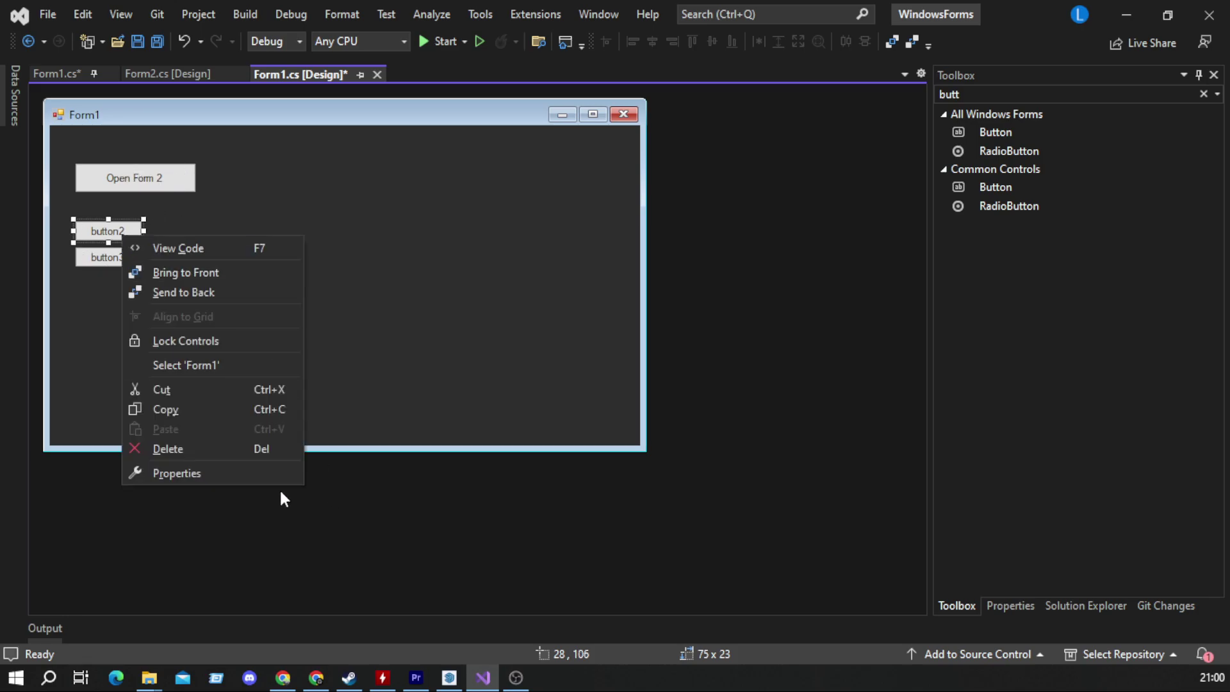
left_click(193, 473)
double_click(1126, 468)
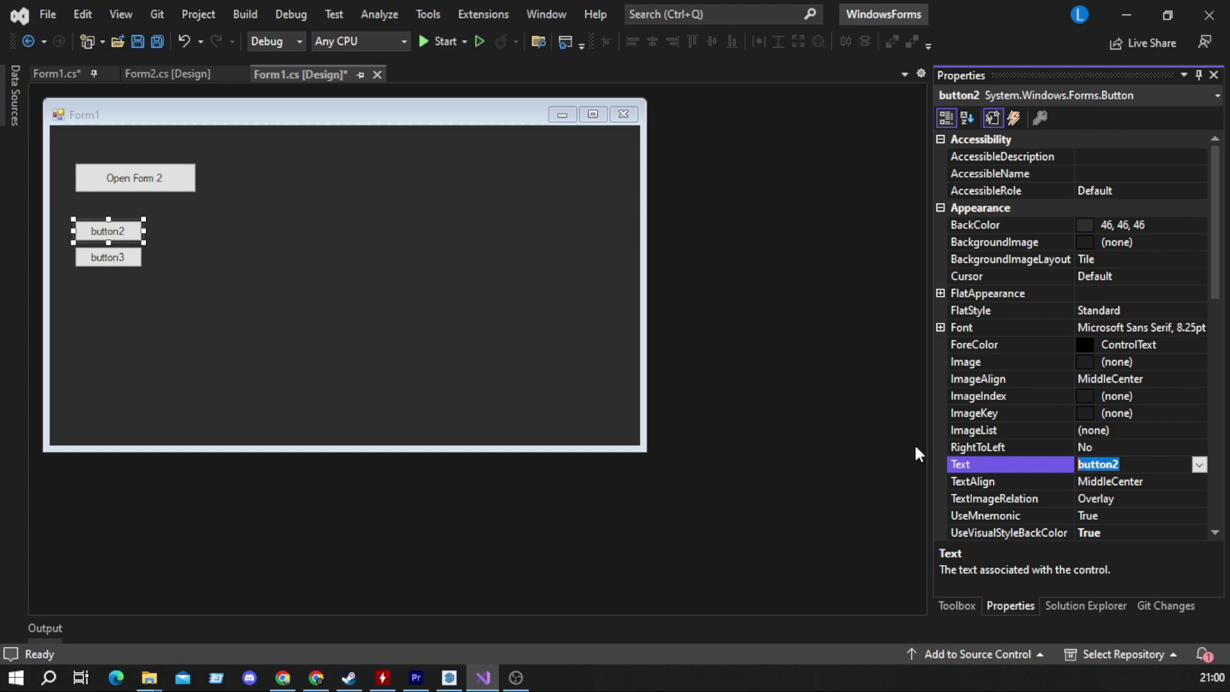
type("Enable")
- Set button3's Text property to 'Disable'
left_click(96, 258)
left_click(1145, 468)
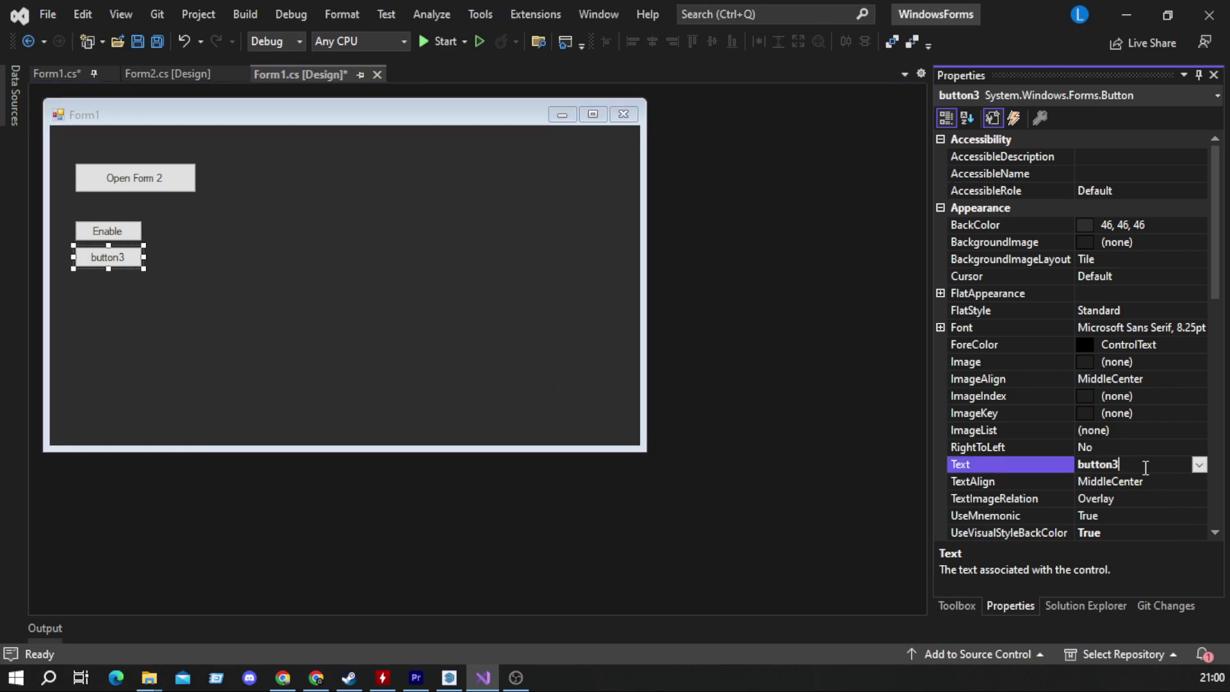
double_click(1146, 468)
type("Disable")
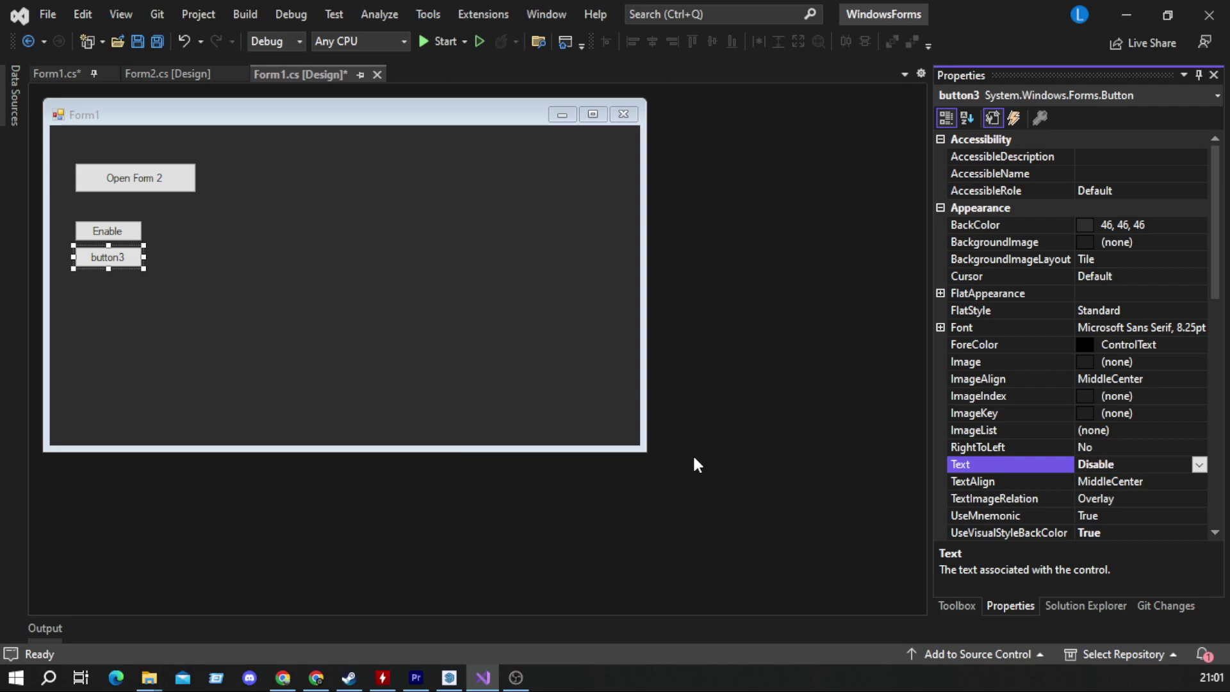
left_click(272, 282)
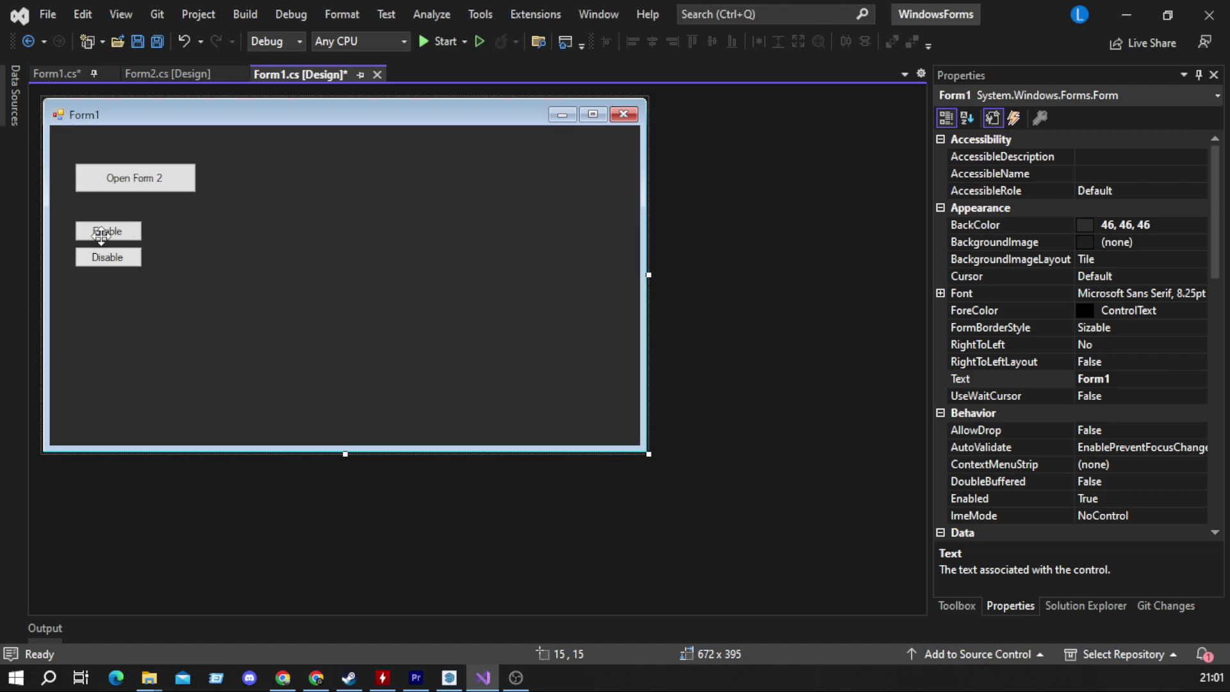
- Write button2_Click as if (button1.Enabled) { button1.Enabled = false; }
double_click(101, 236)
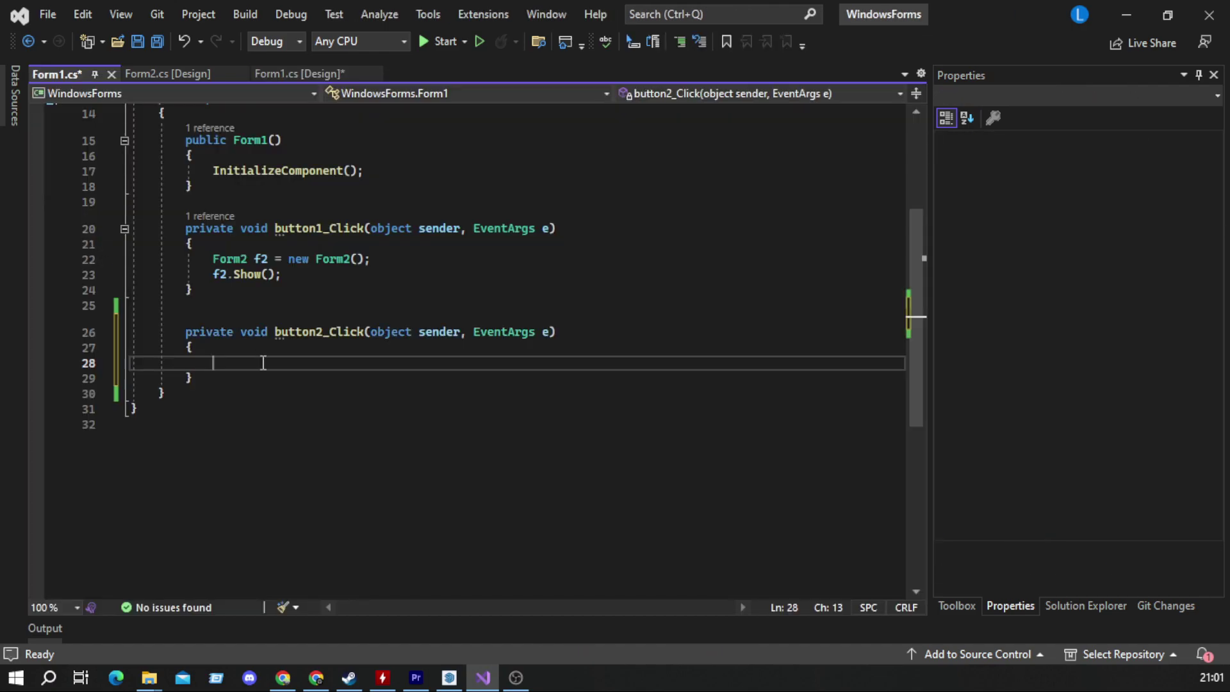
type("if")
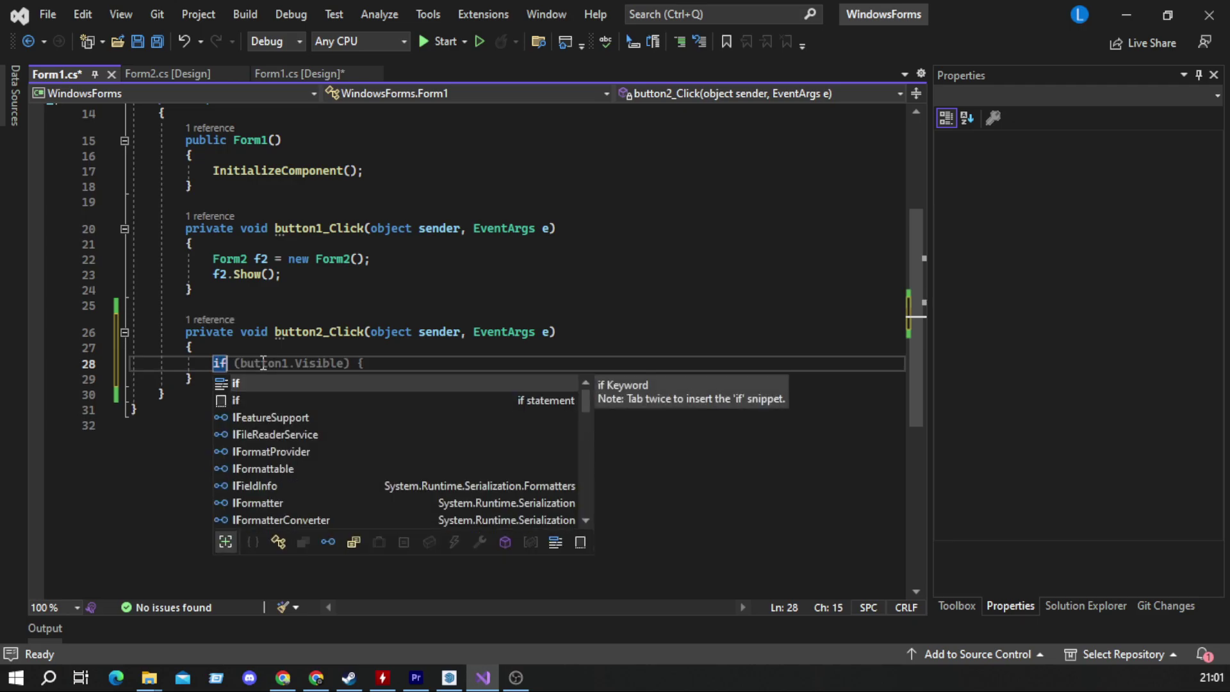
type("(")
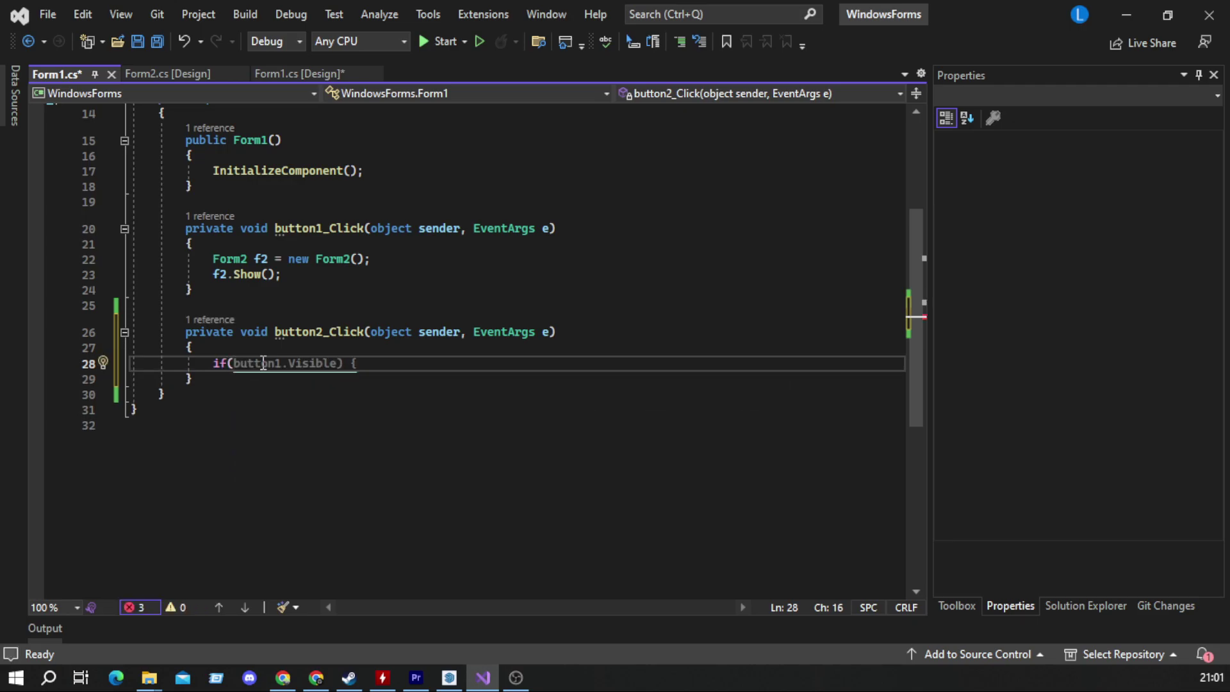
type("button1")
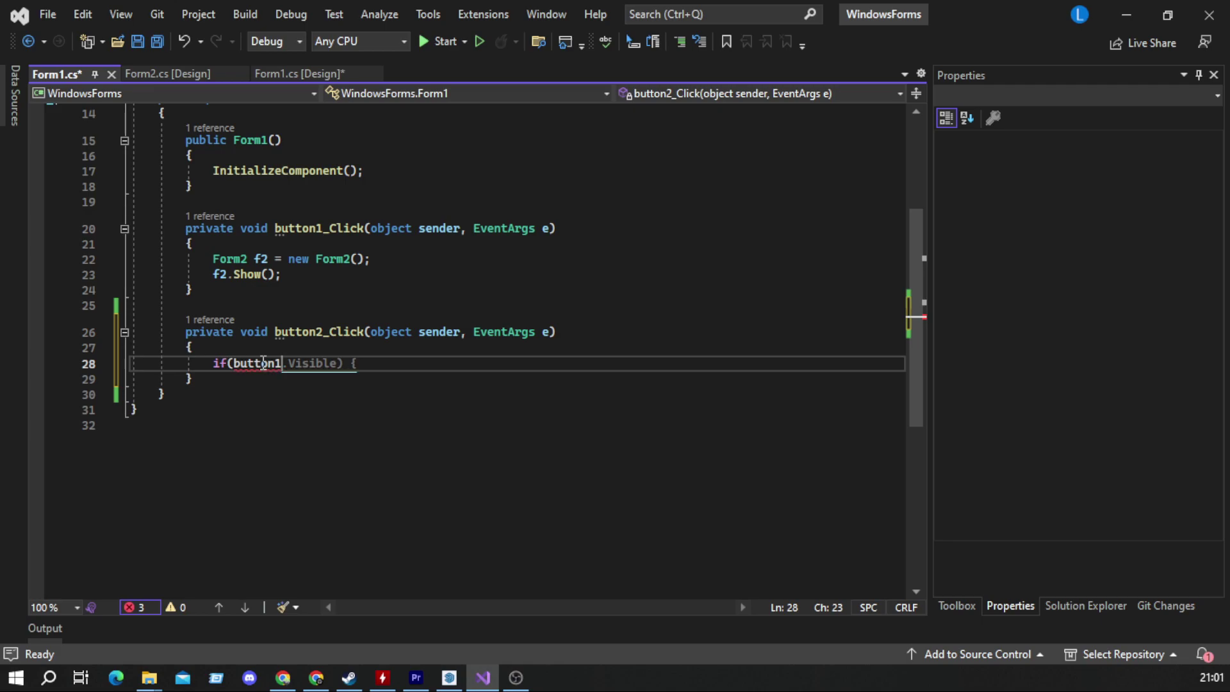
type(".e")
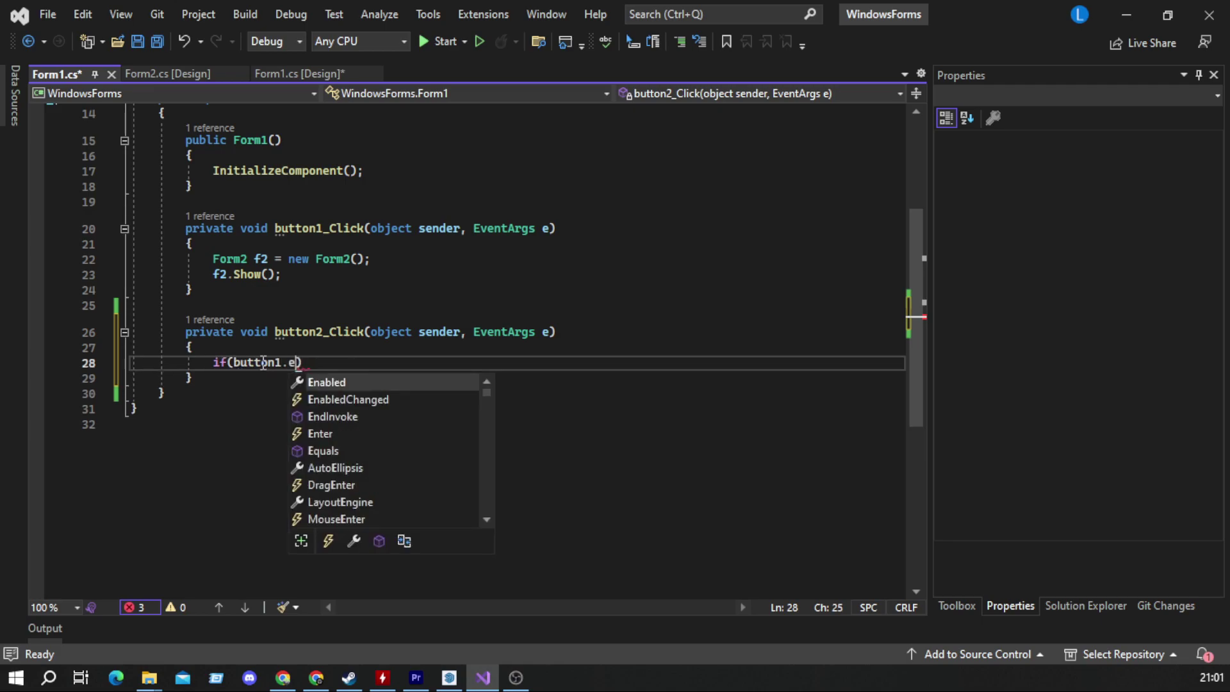
type("nabled)")
key("Down")
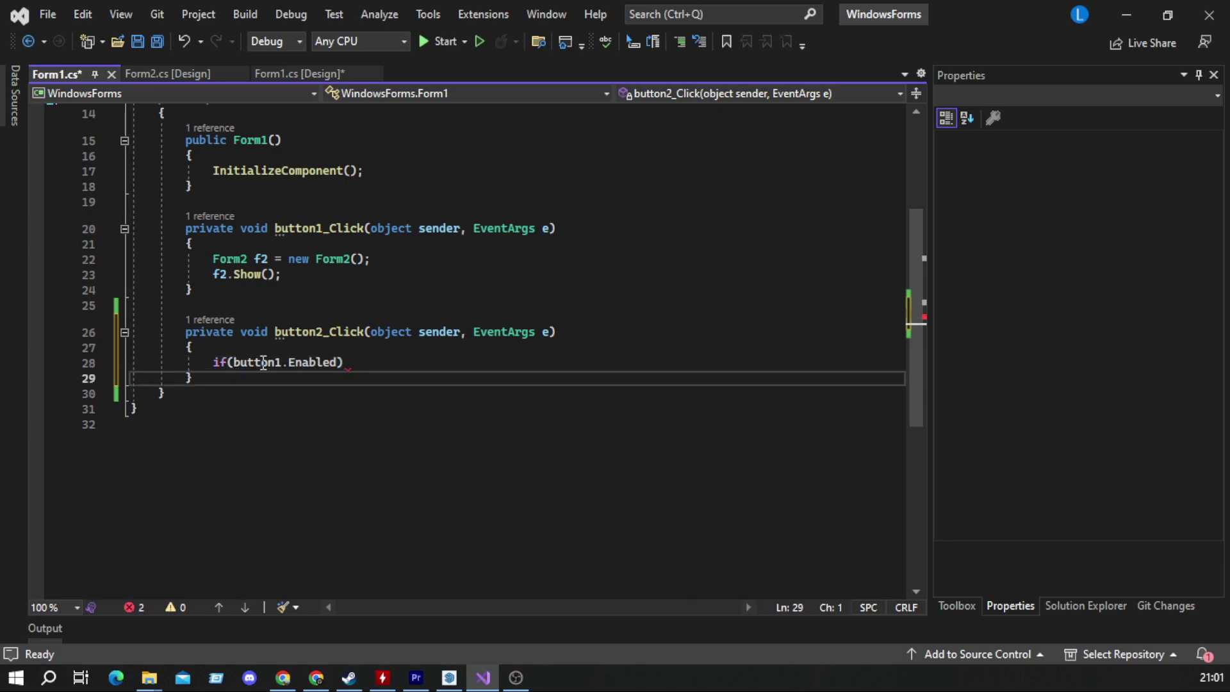
key("Left")
key("Return")
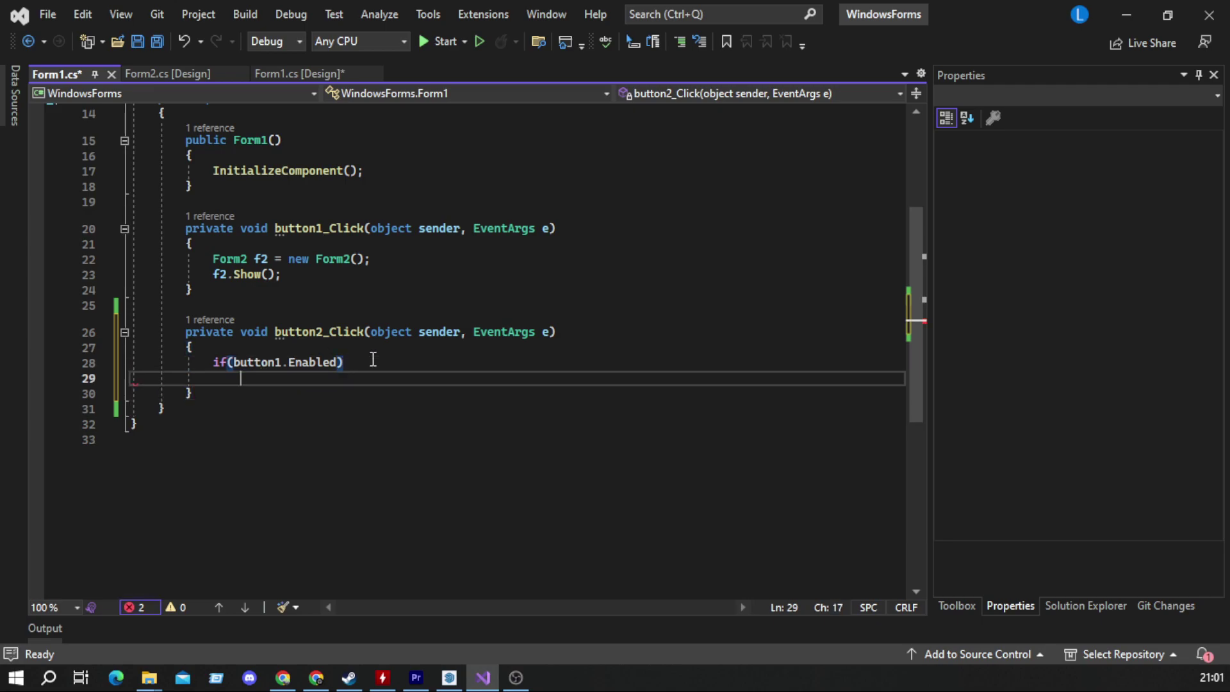
type("{")
key("Return")
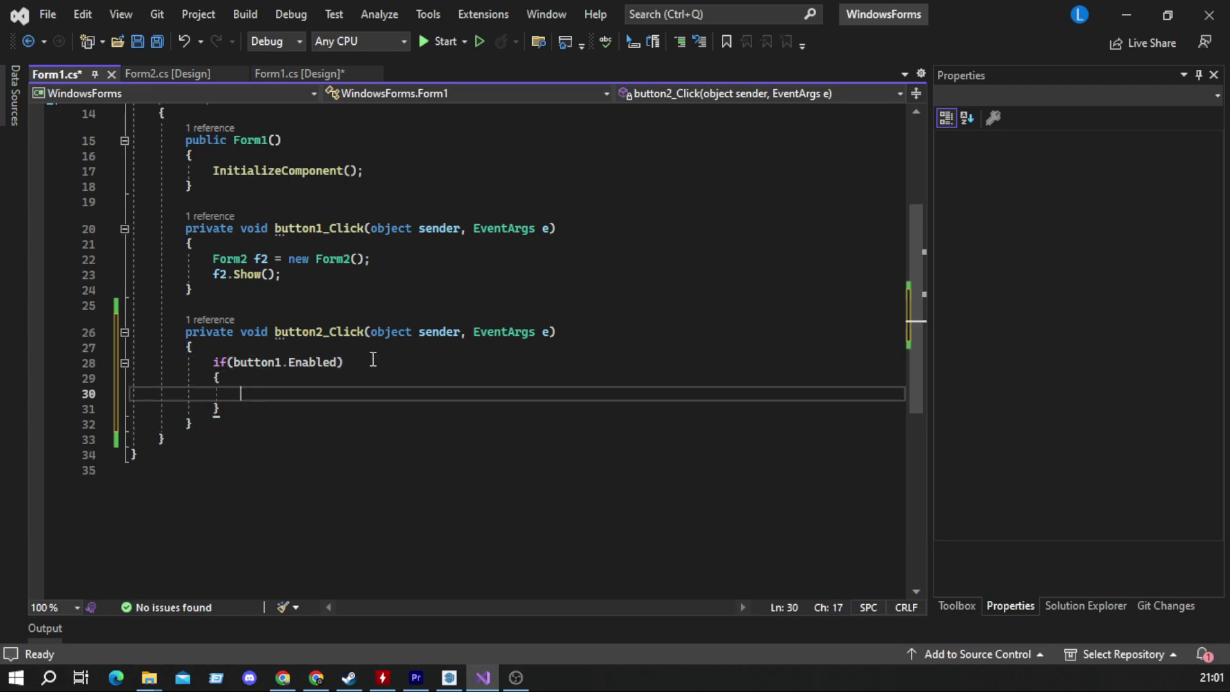
type("butt")
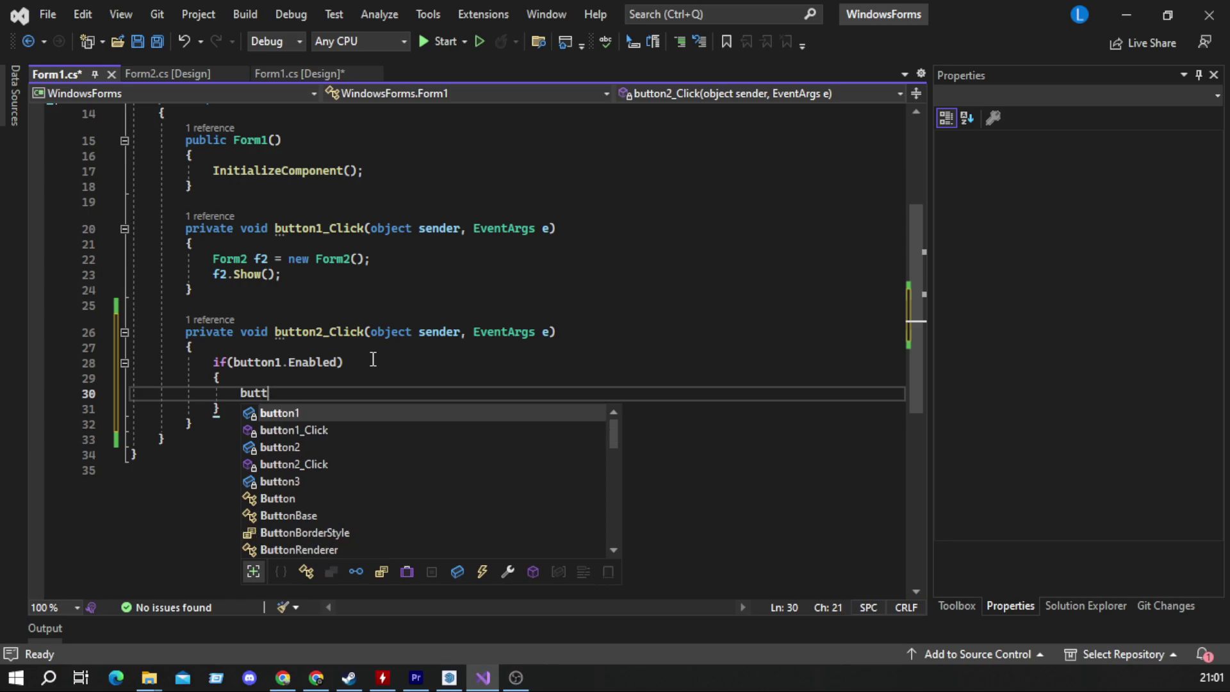
key("Tab")
type(".")
key("Tab")
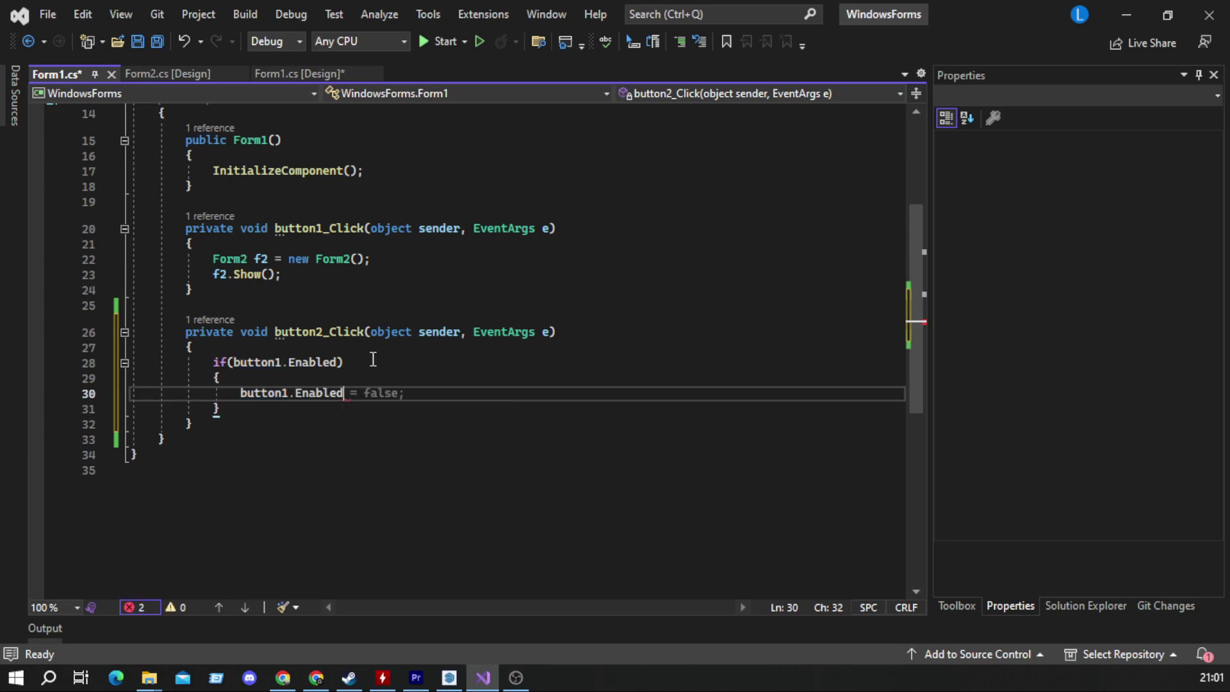
key("Tab")
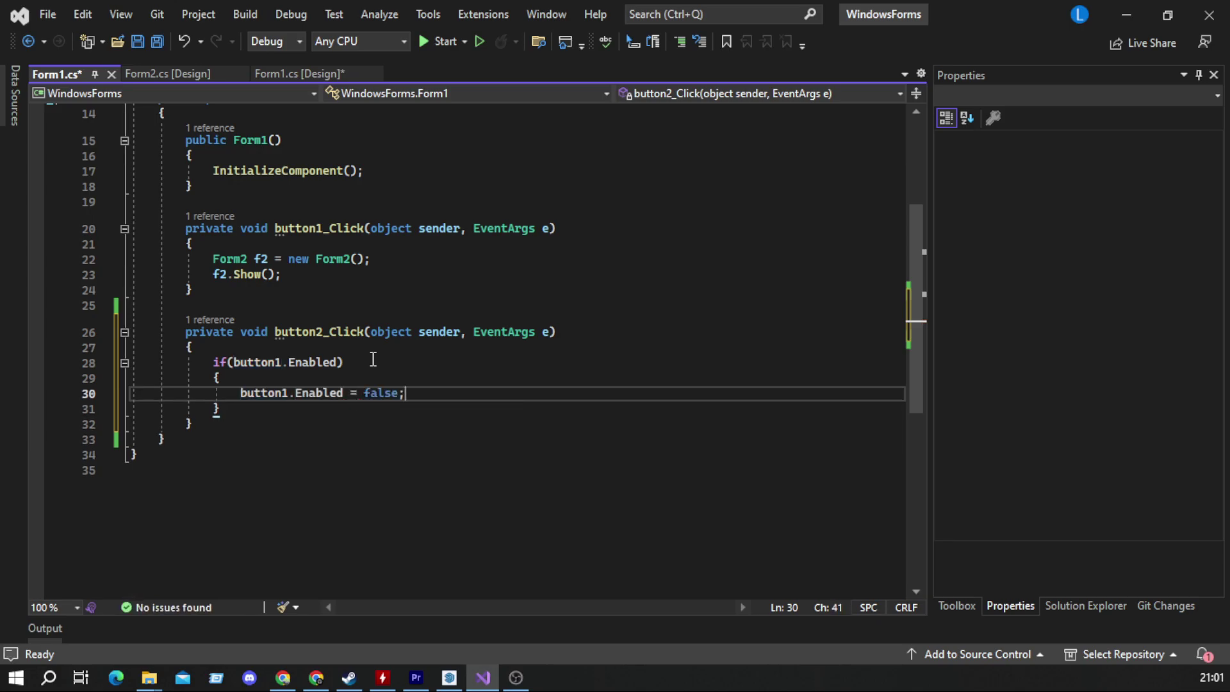
- Create the Disable button's button3_Click handler and paste in the copied if-block
left_click(288, 73)
left_click(93, 259)
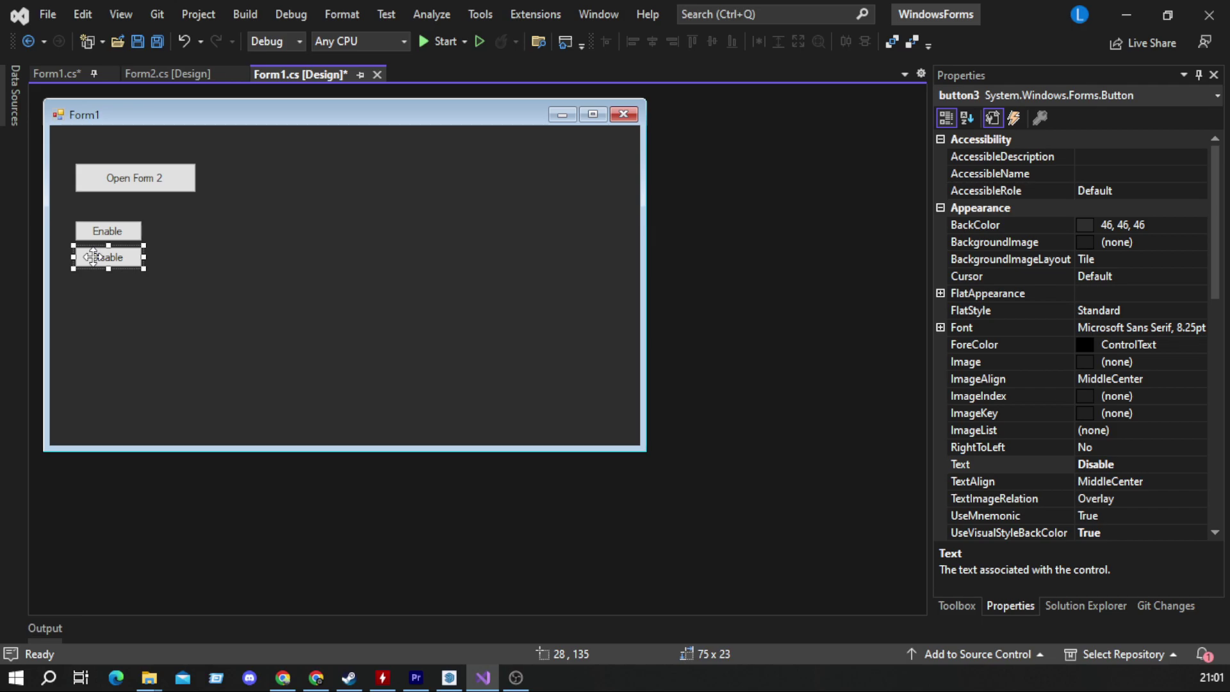
double_click(93, 257)
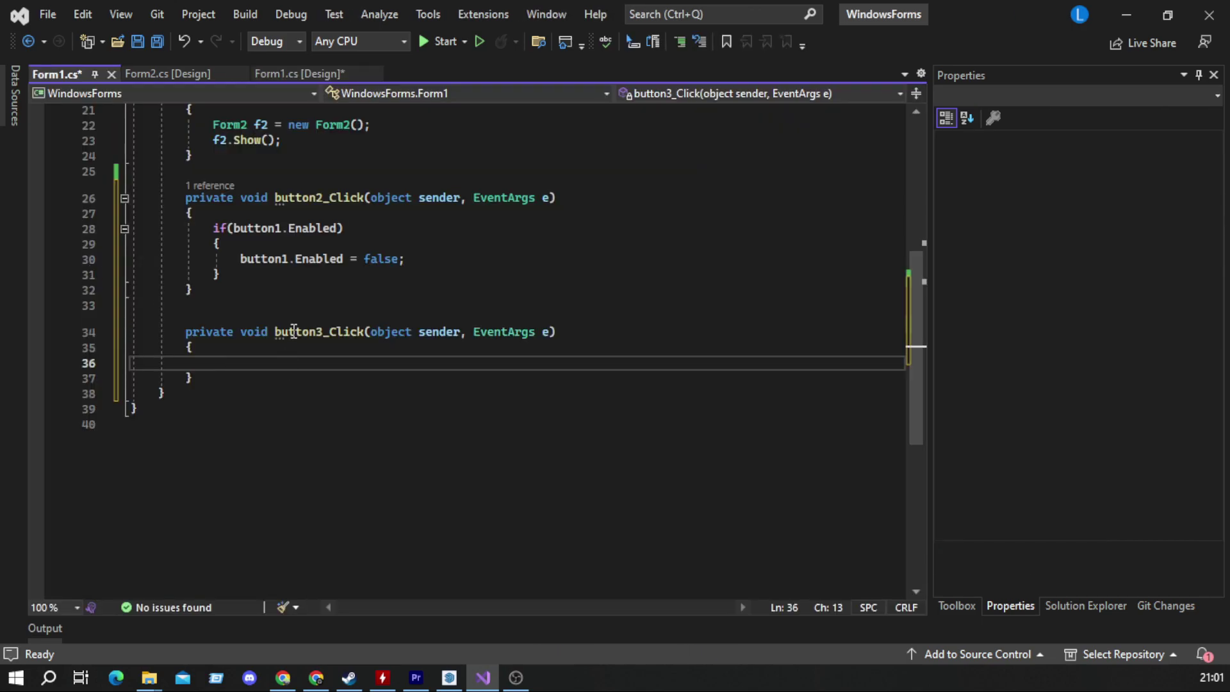
left_click_drag(231, 274, 213, 228)
key("ctrl+c")
left_click(209, 362)
key("ctrl+v")
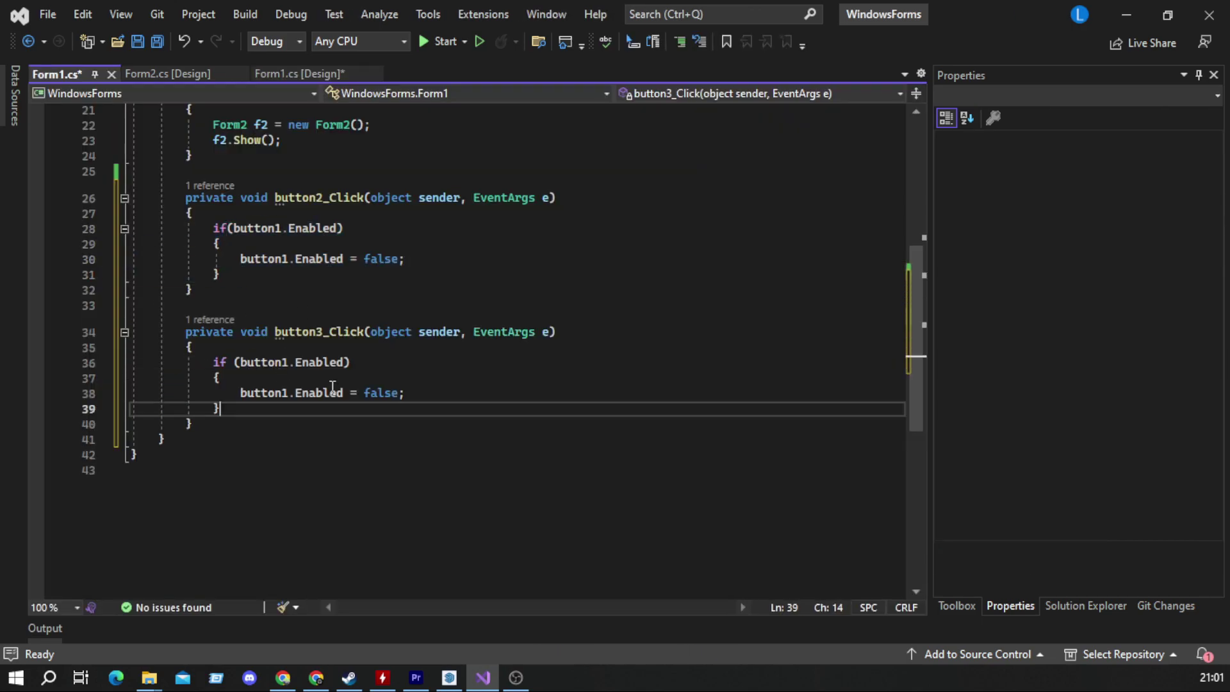
- Make the pasted block set button1.Enabled to true, then save and run with F5
left_click(342, 363)
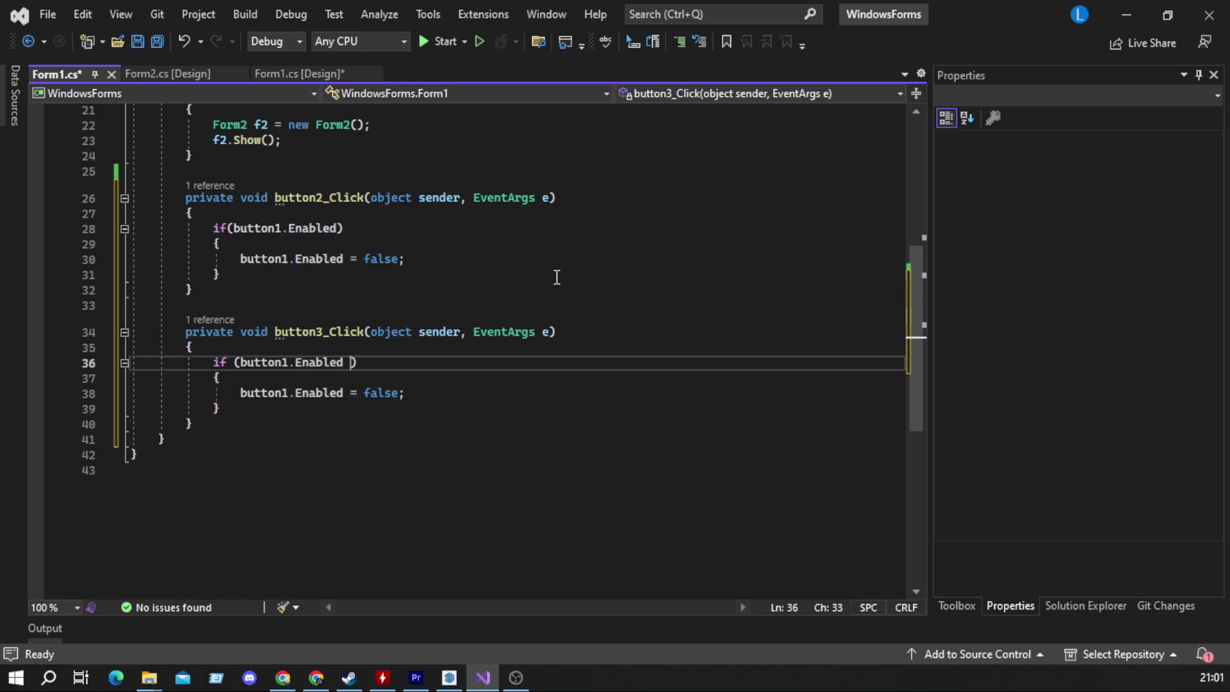
type("==false")
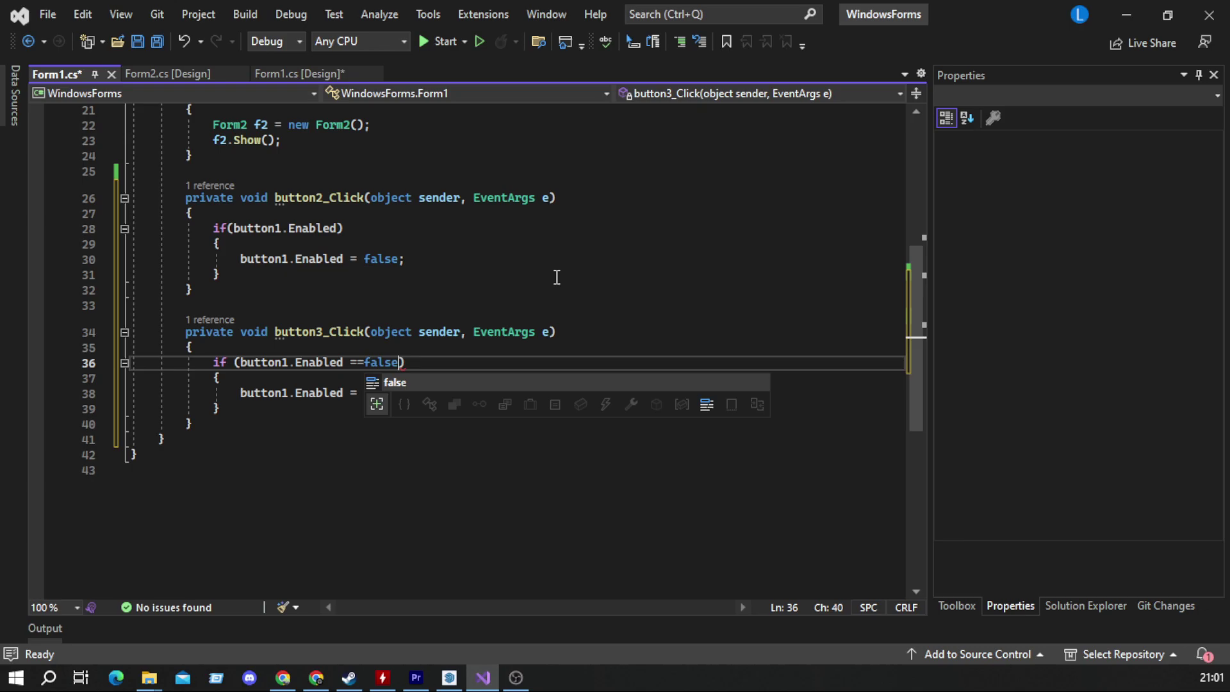
key("Escape")
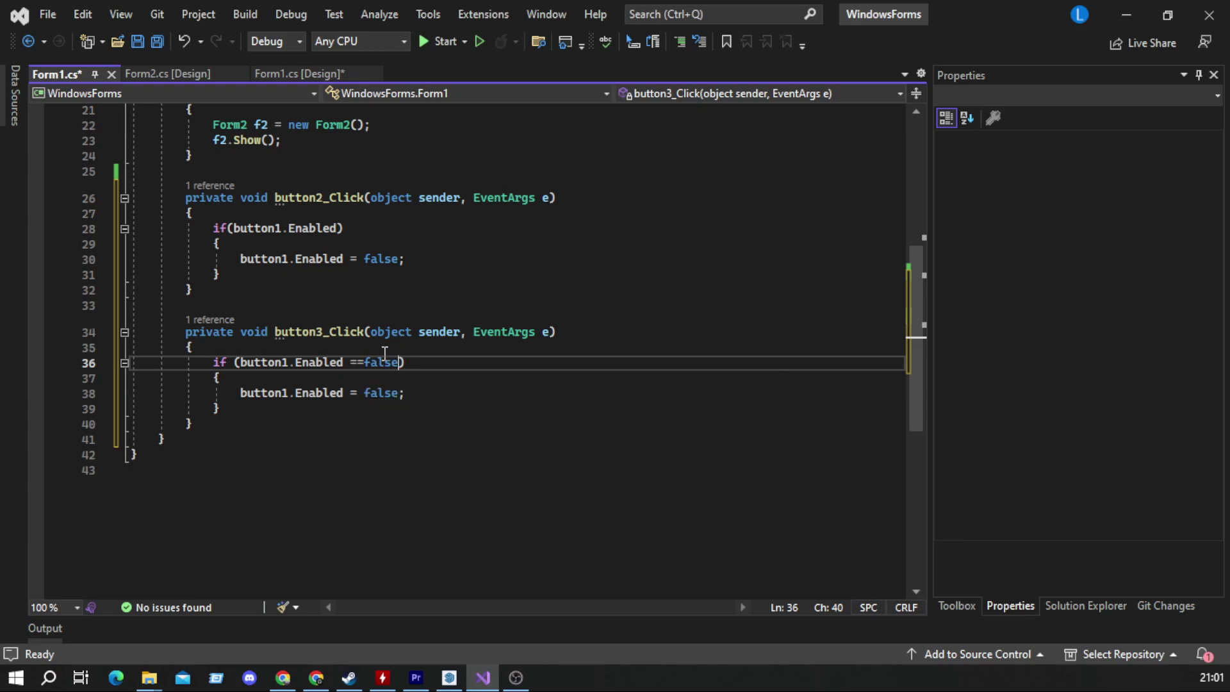
double_click(377, 394)
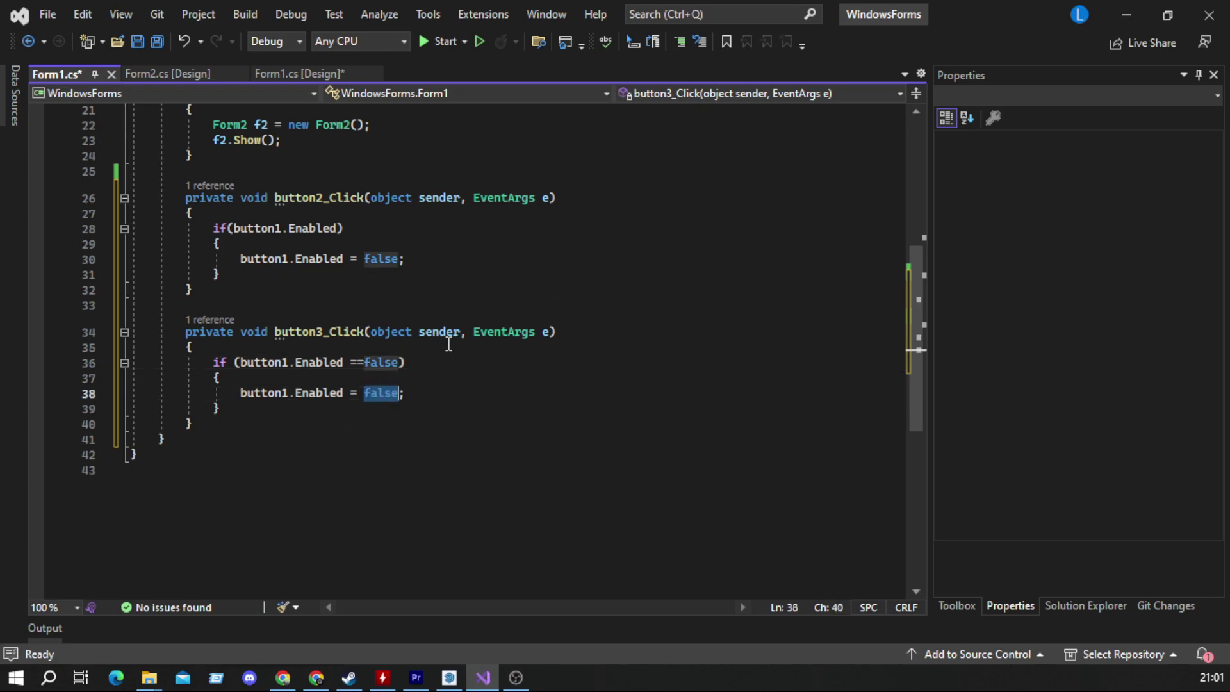
type("true")
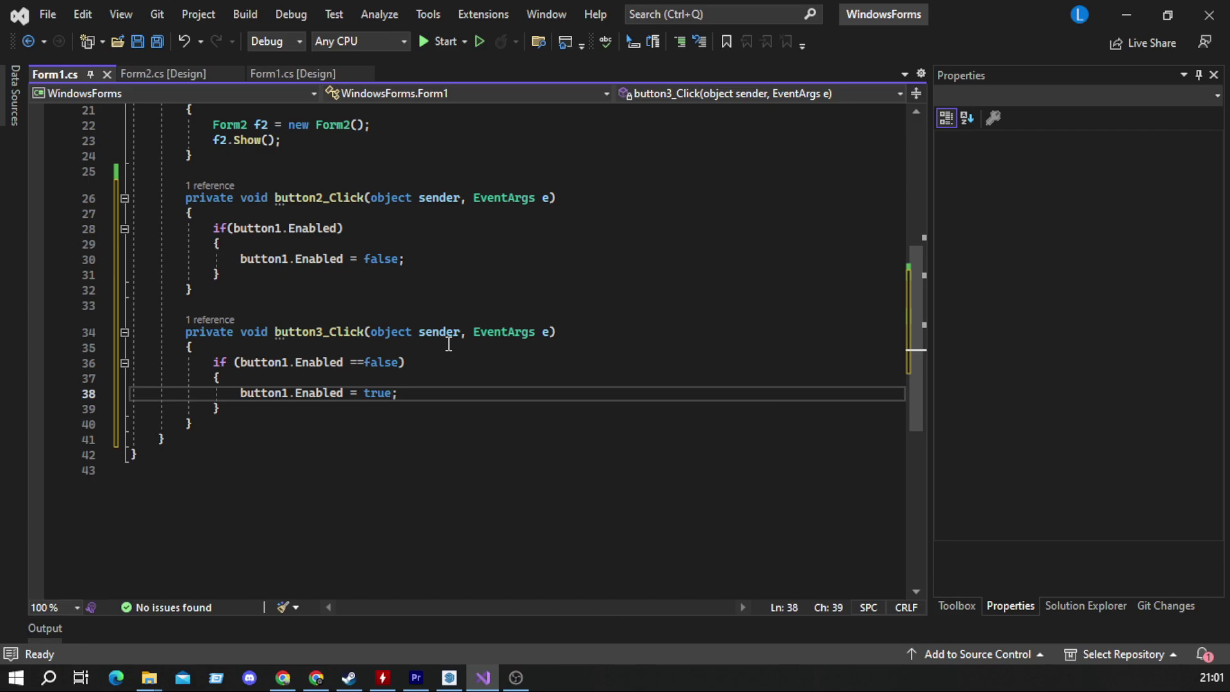
key("ctrl+s")
key("F5")
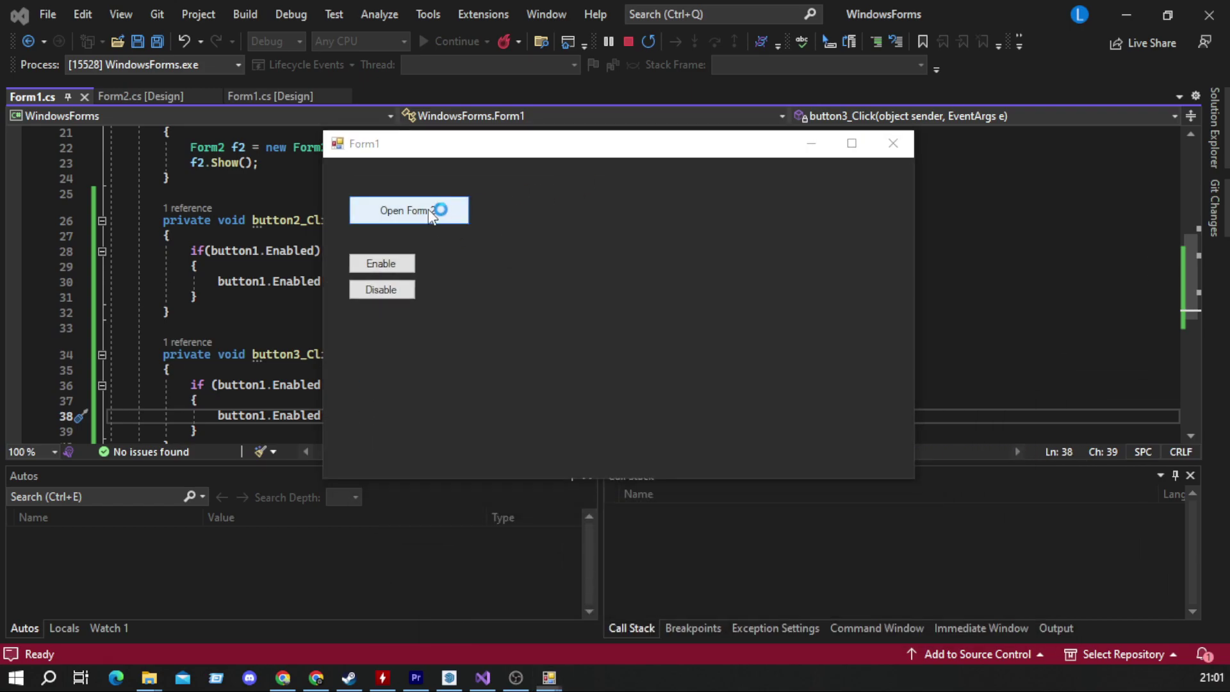
- In the running app, open and close Form 2, then try the Disable button
left_click(427, 208)
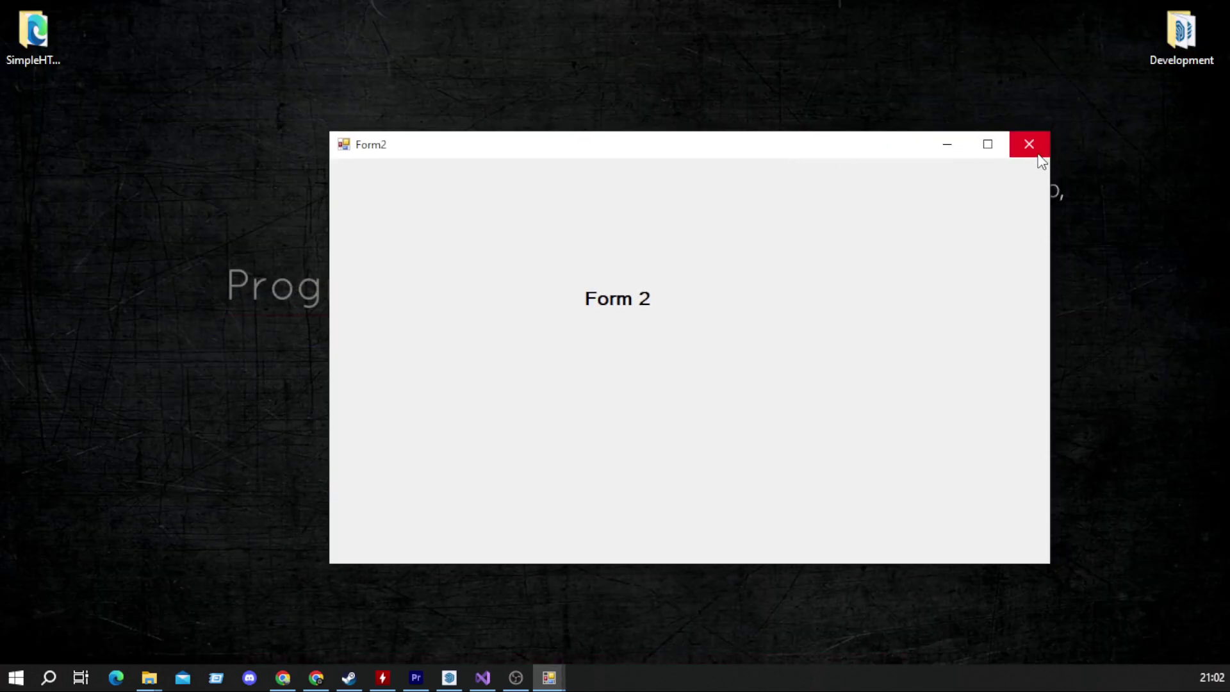
left_click(1029, 145)
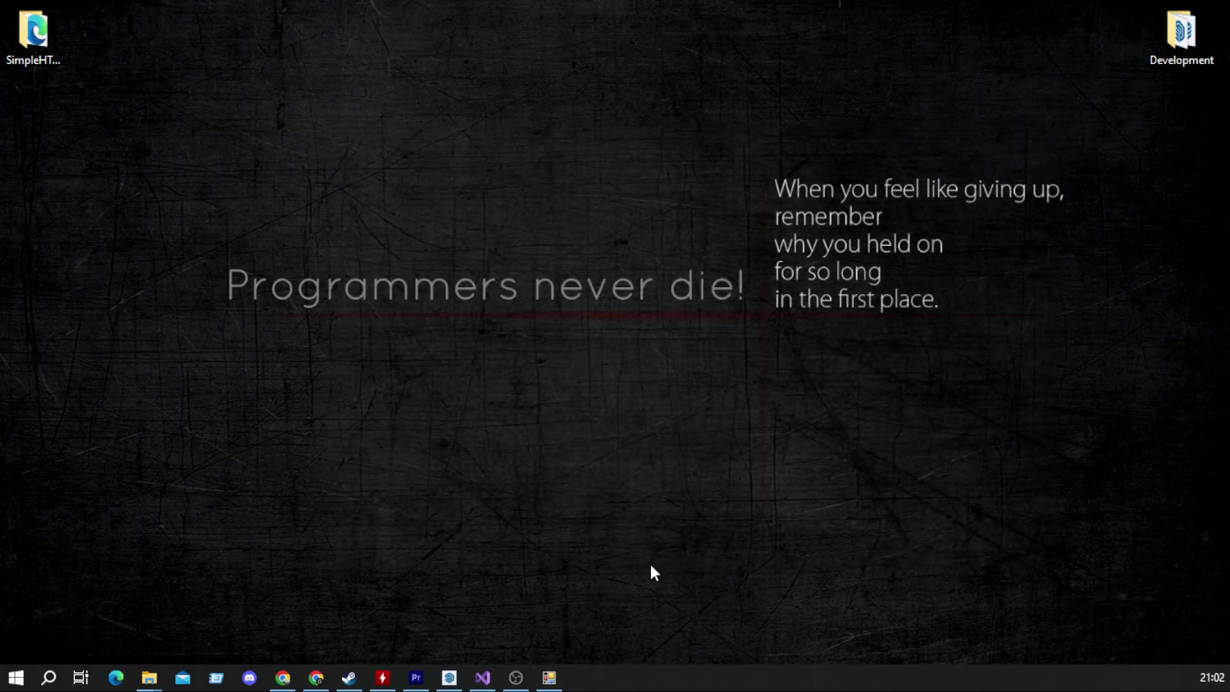
left_click(550, 678)
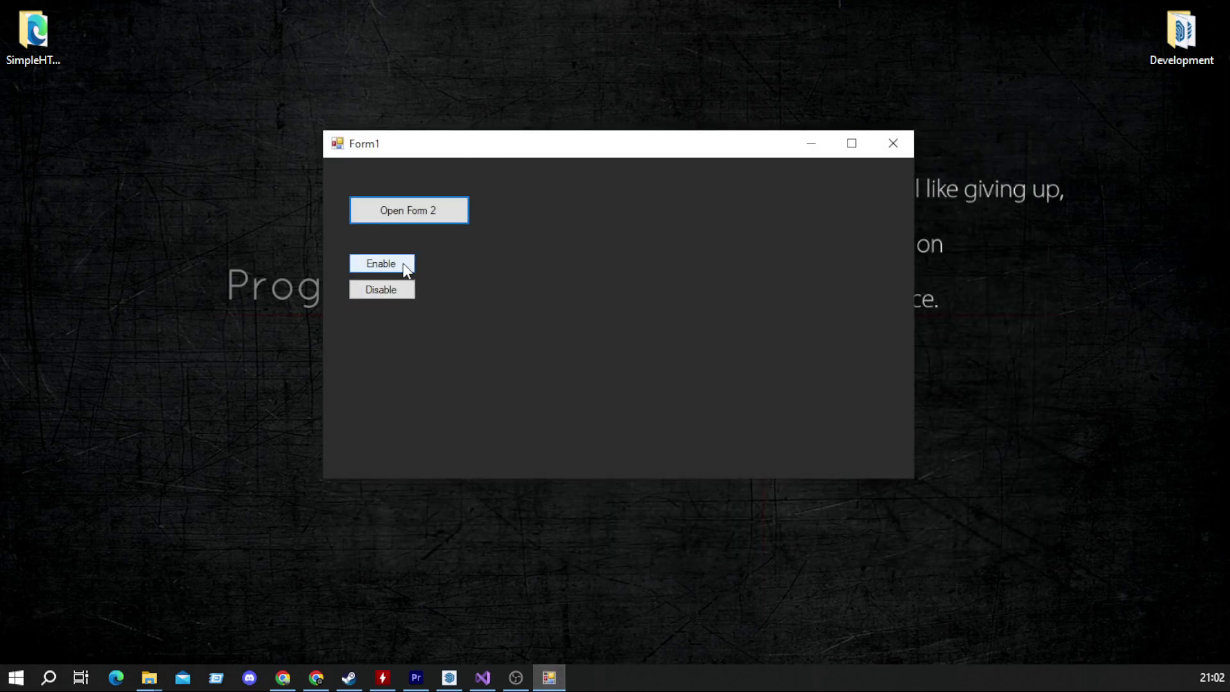
left_click(400, 293)
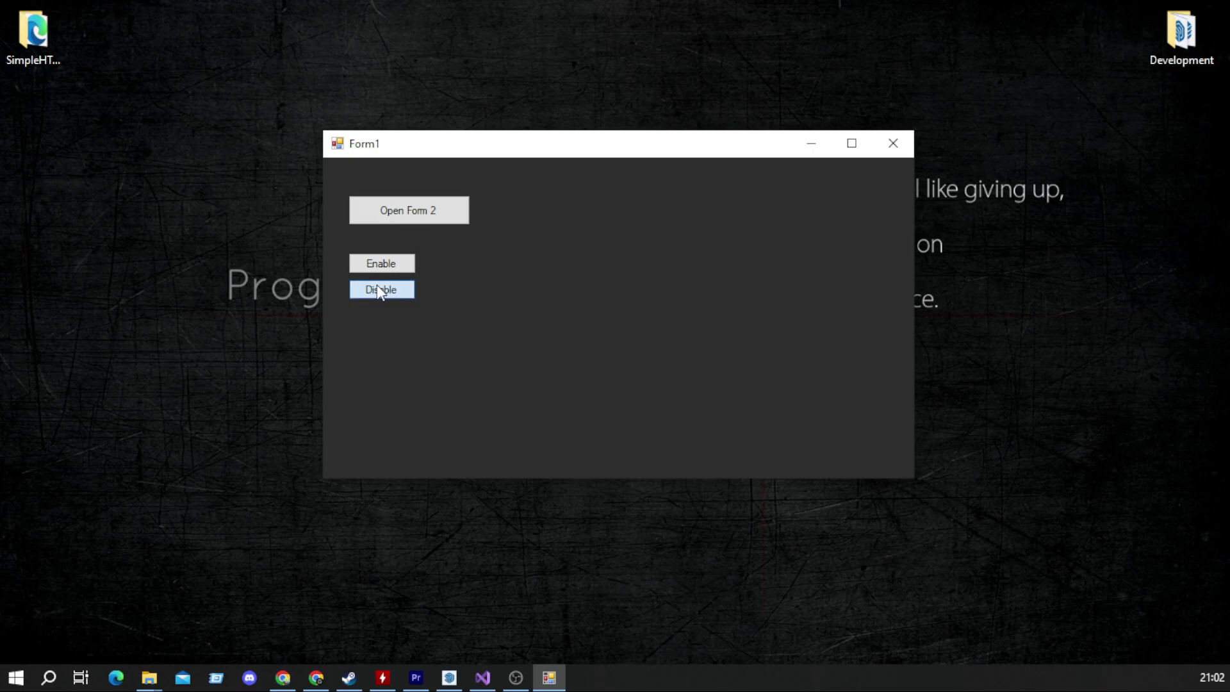
left_click(485, 675)
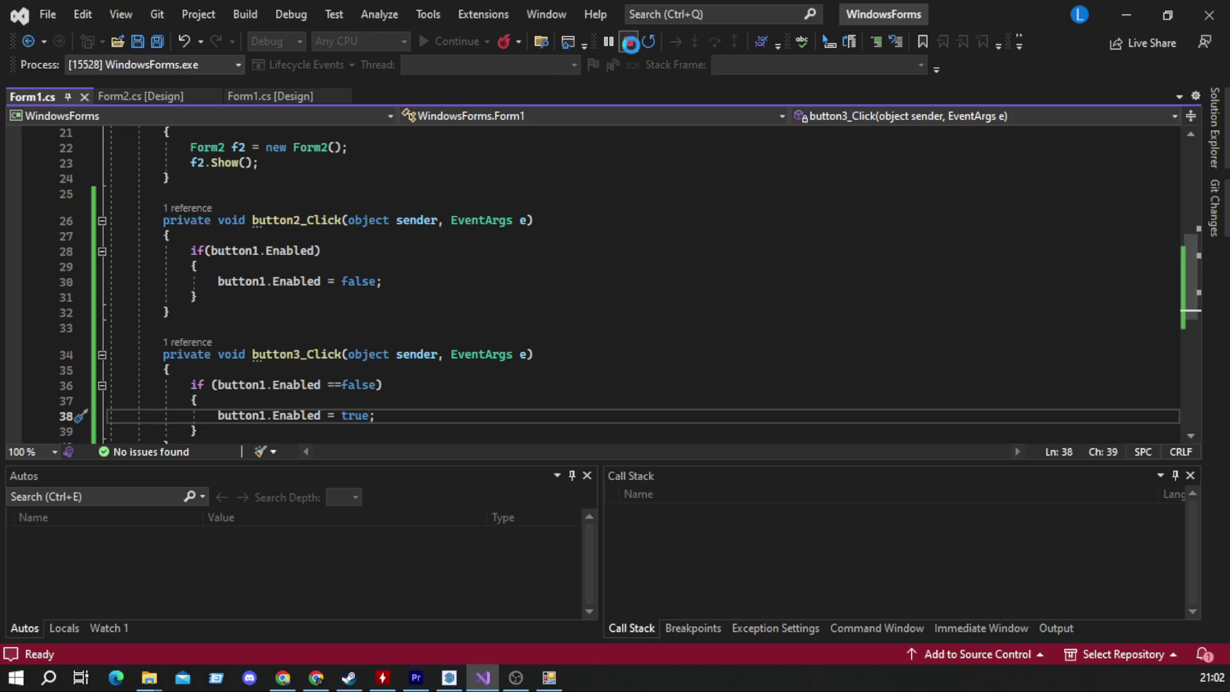
- Stop debugging and bring up the button3_Click handler code
left_click(628, 41)
mouse_move(359, 281)
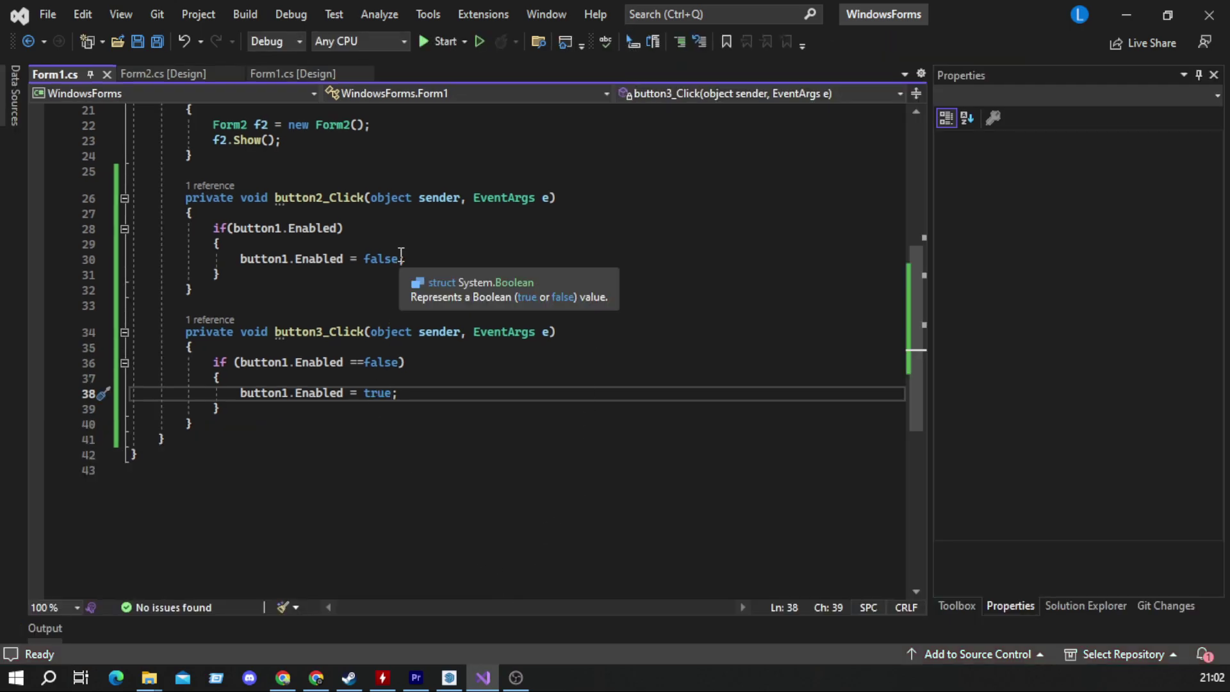
left_click(366, 362)
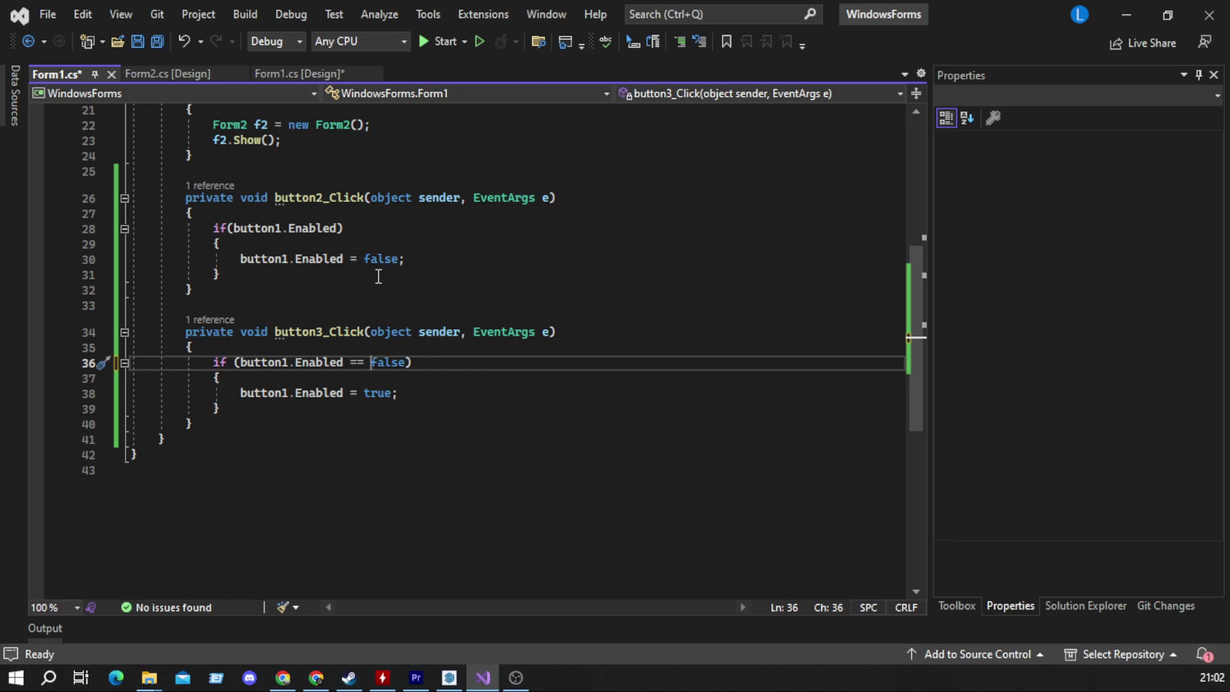
left_click(290, 74)
mouse_move(298, 74)
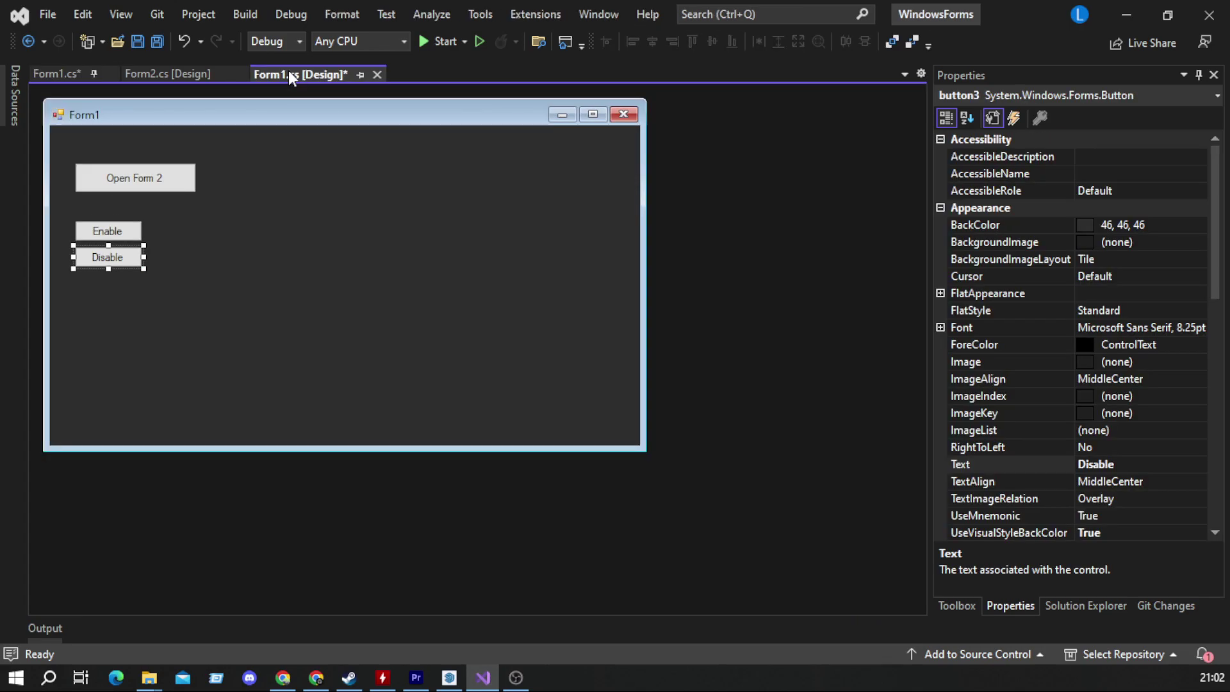
double_click(99, 263)
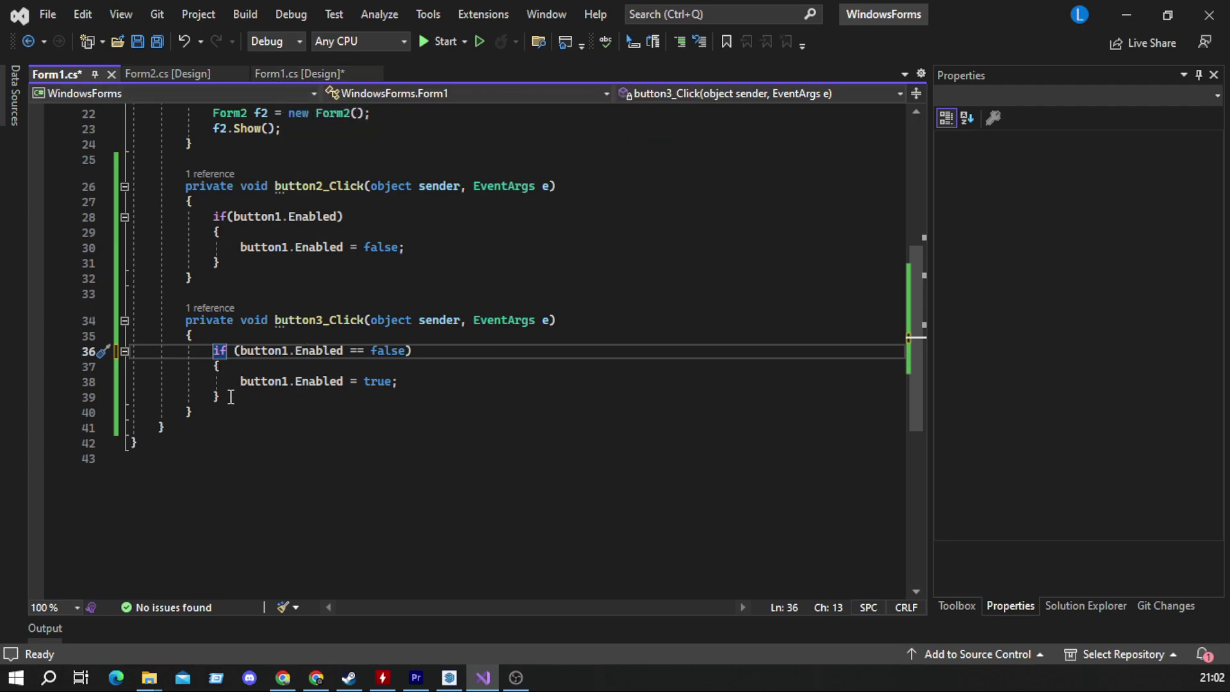
- Swap the if blocks between button2_Click and button3_Click, dropping the == false comparison
left_click_drag(230, 397, 204, 351)
key("ctrl+x")
left_click_drag(221, 263, 212, 217)
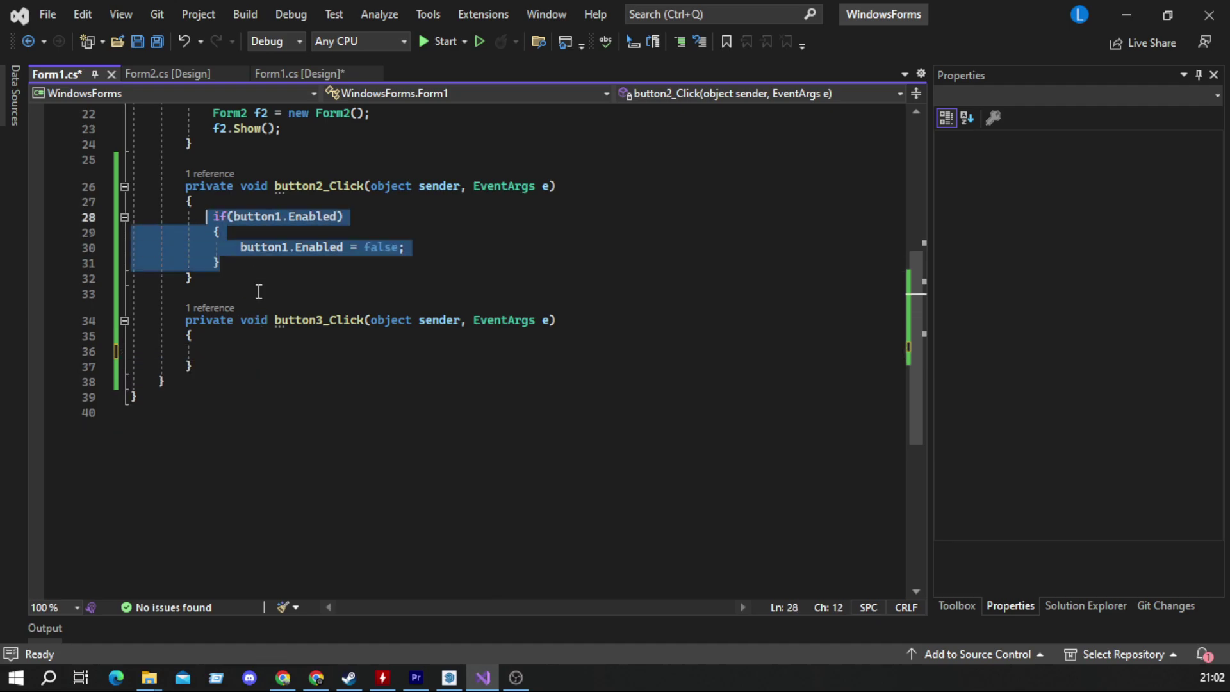
key("ctrl+v")
left_click(233, 351)
key("ctrl+v")
double_click(384, 352)
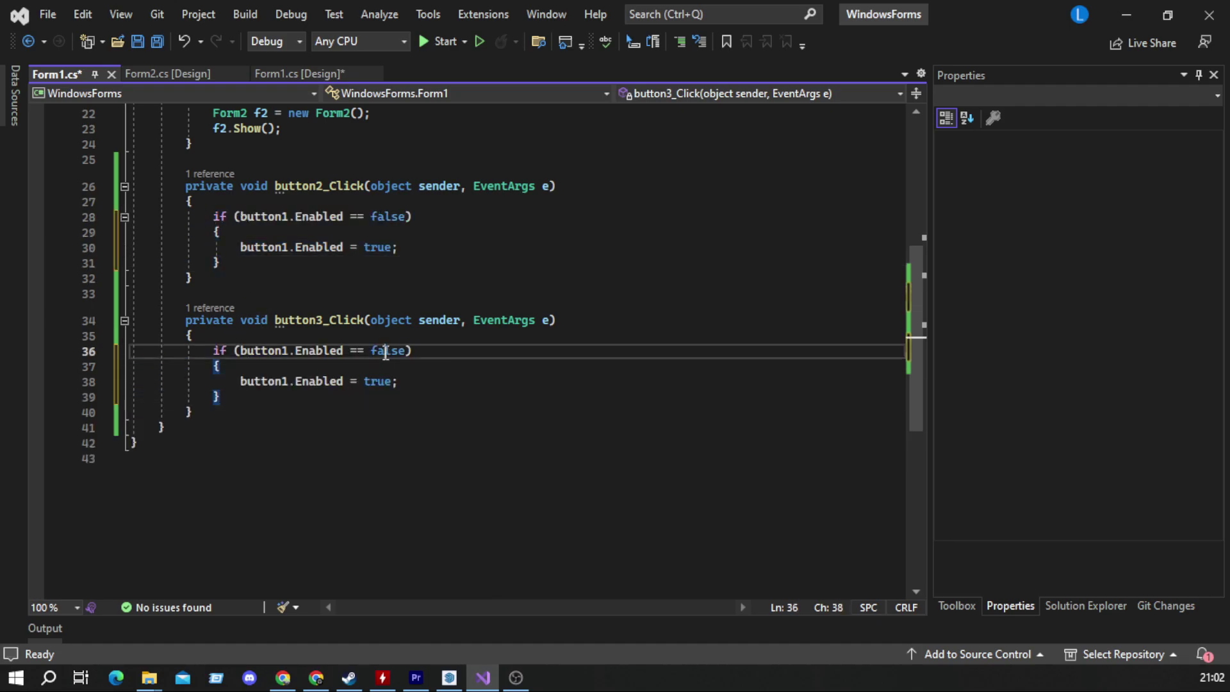
key("BackSpace")
key("BackSpace")
key("BackSpace")
key("BackSpace")
- Move the Form1 design tab ahead of Form2's and switch between design and code
left_click(169, 73)
left_click(283, 80)
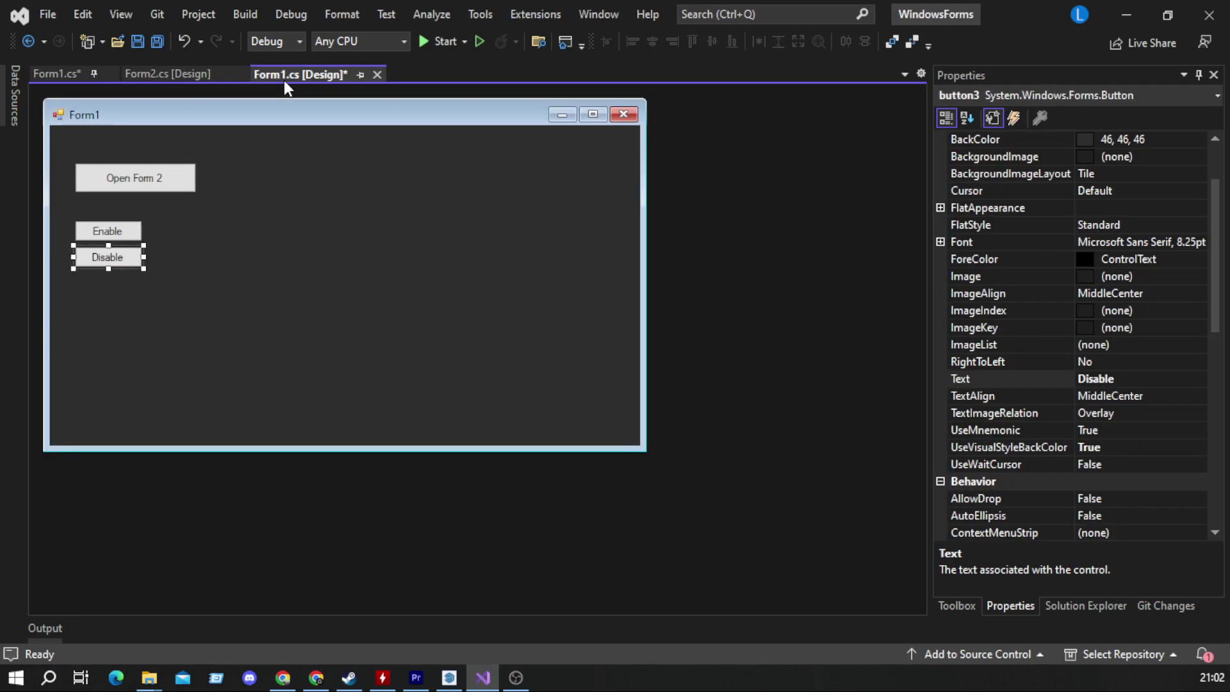
left_click_drag(281, 78, 159, 76)
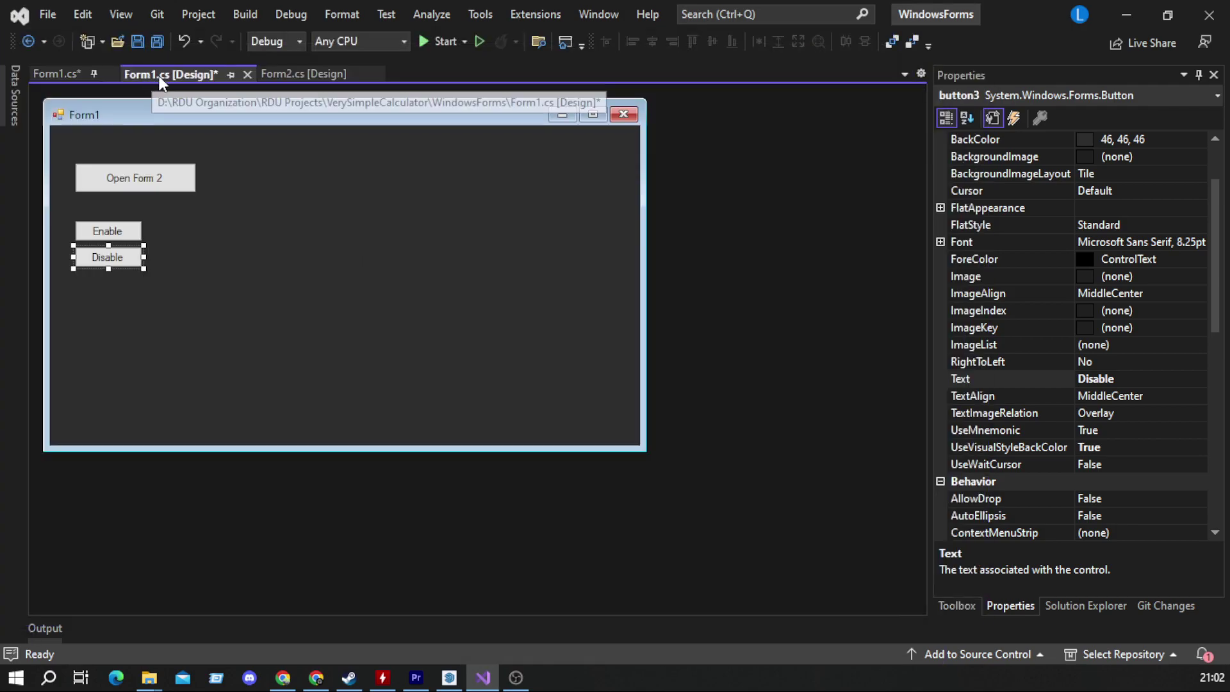
left_click(78, 74)
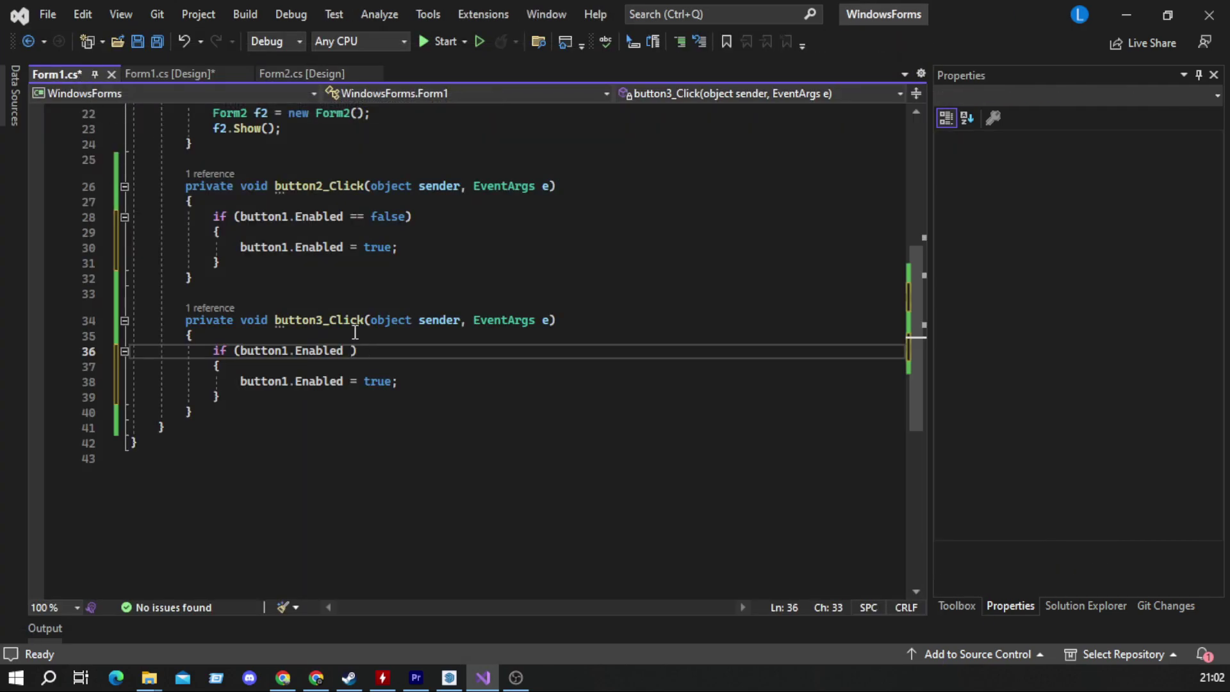
left_click(181, 76)
left_click(76, 75)
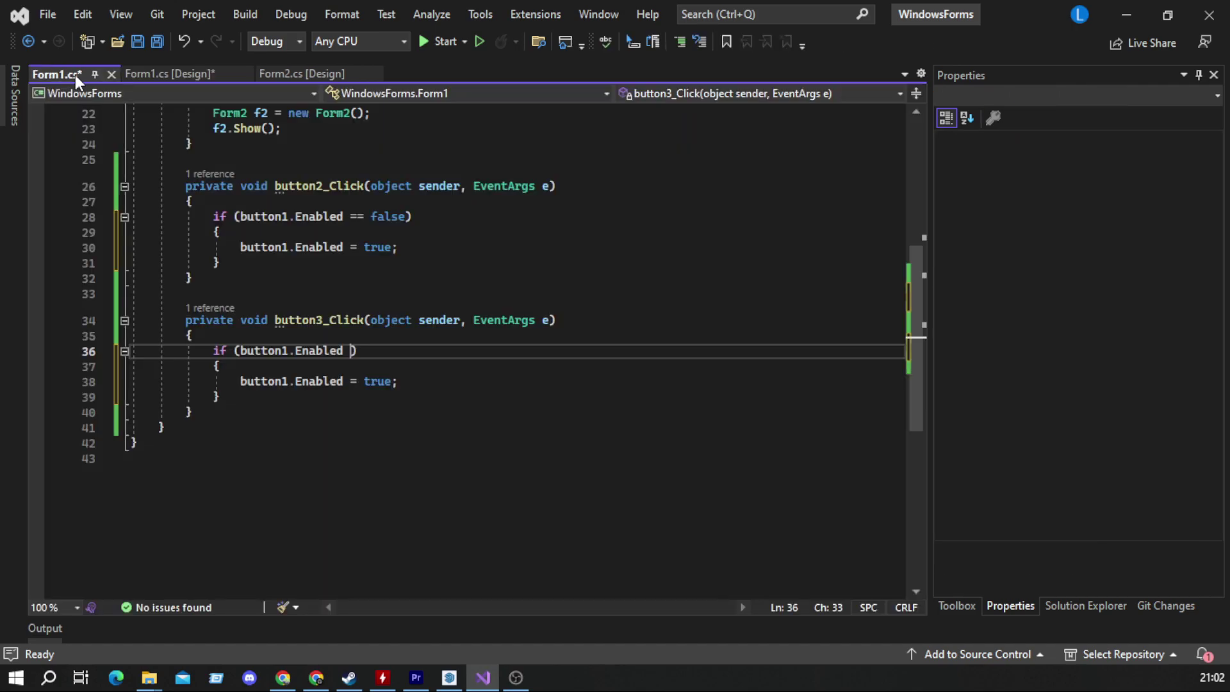
- Change button3_Click's assignment from true to false and save the file
key("BackSpace")
double_click(378, 382)
type("fal")
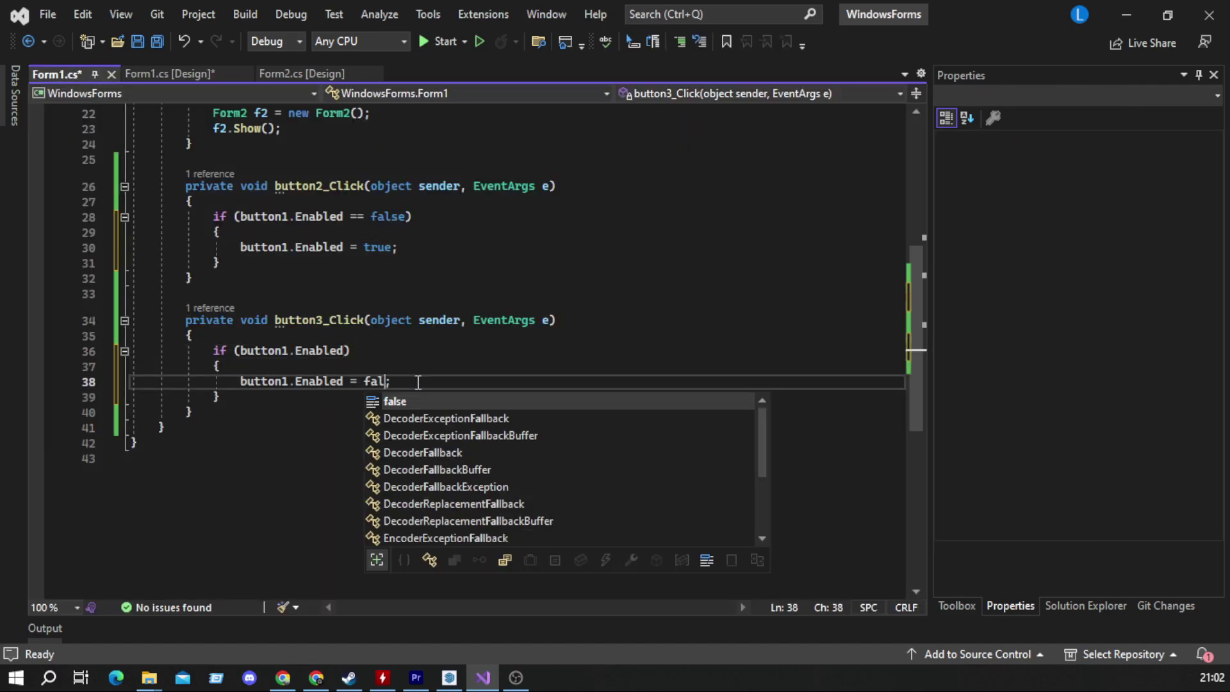
type("se")
key("End")
key("ctrl+s")
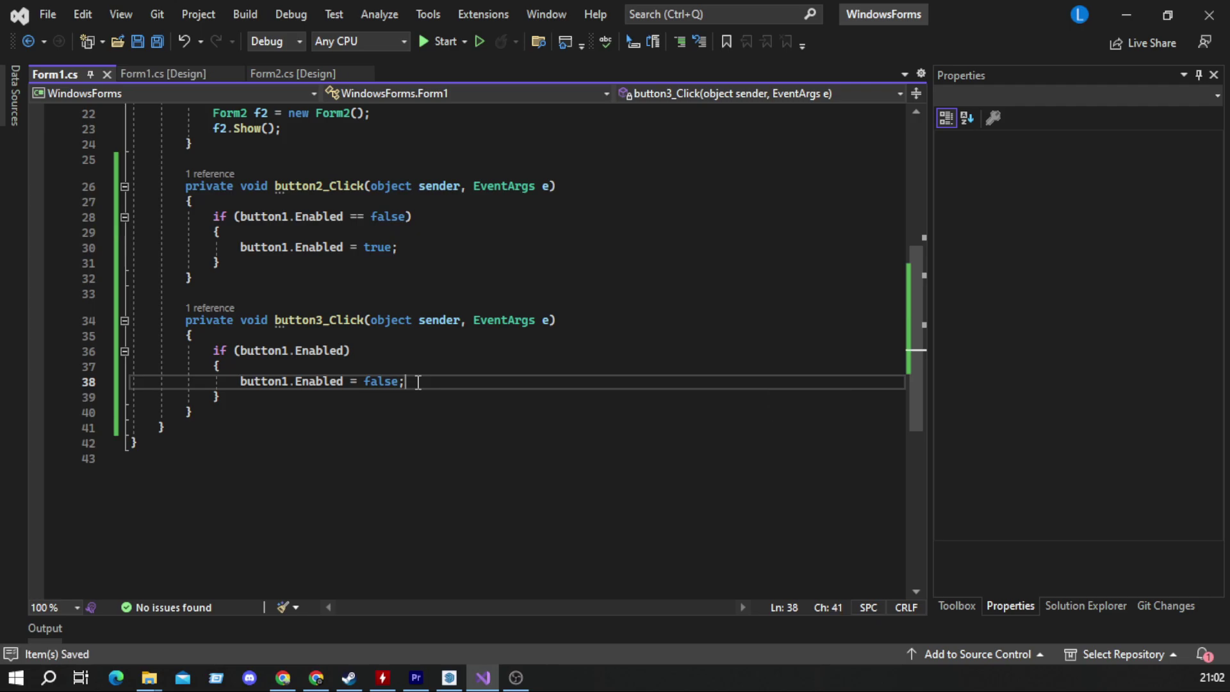
- Run the rebuilt app and confirm Disable greys out Open Form 2 and Enable restores it
left_click(438, 45)
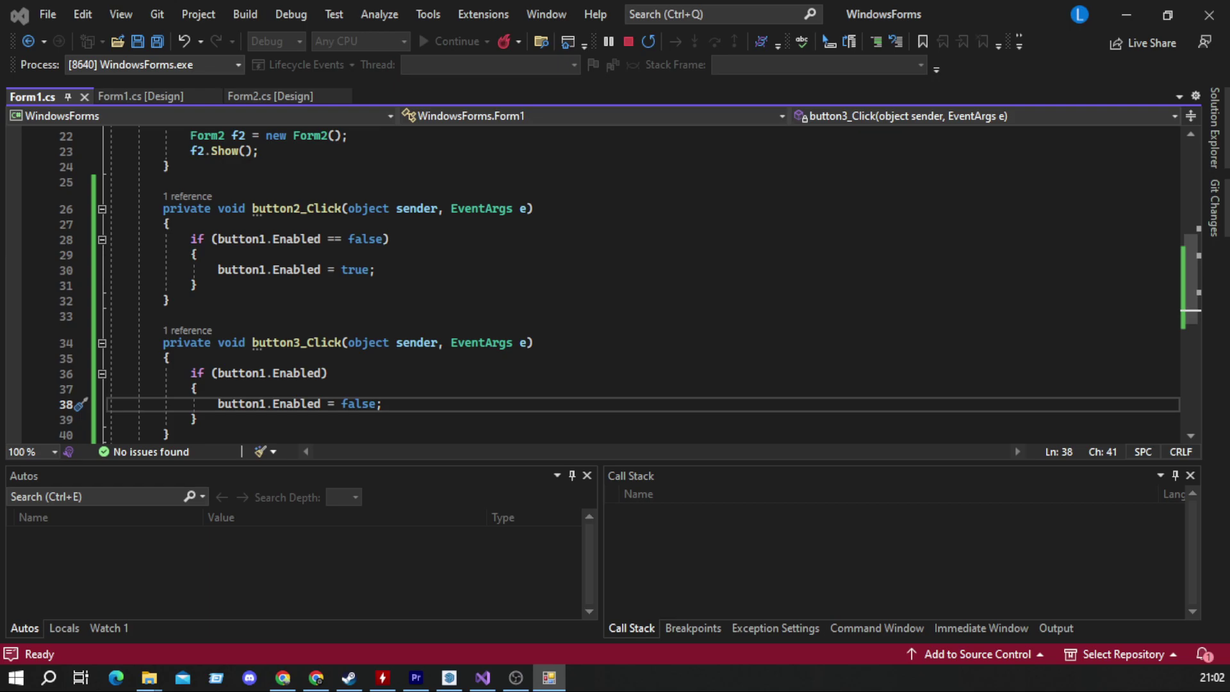
left_click(451, 299)
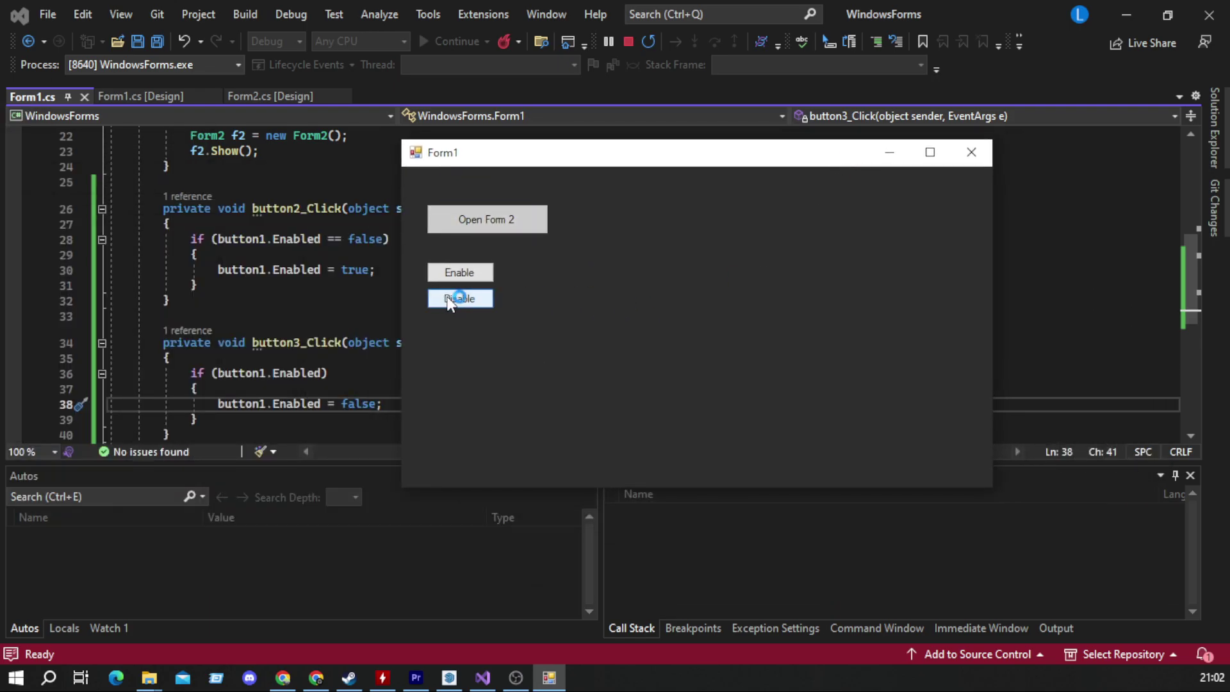
left_click(491, 203)
left_click(472, 271)
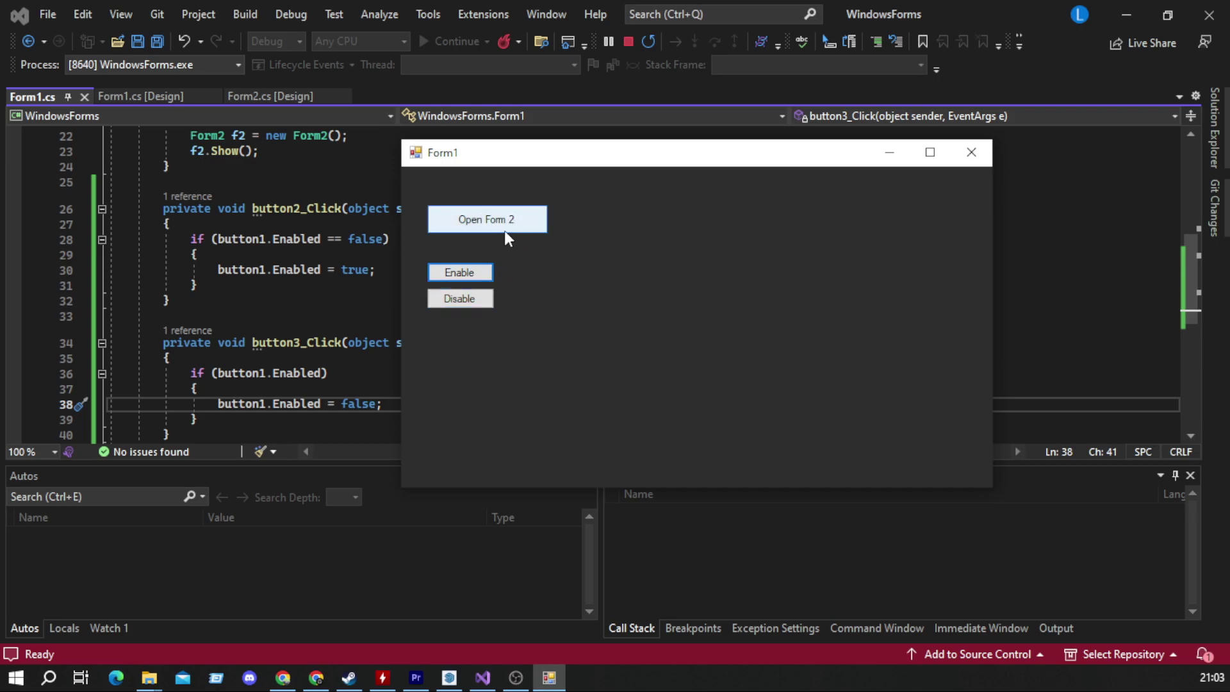
- Open and close Form 2, disable Open Form 2 again, then close the app
left_click(525, 228)
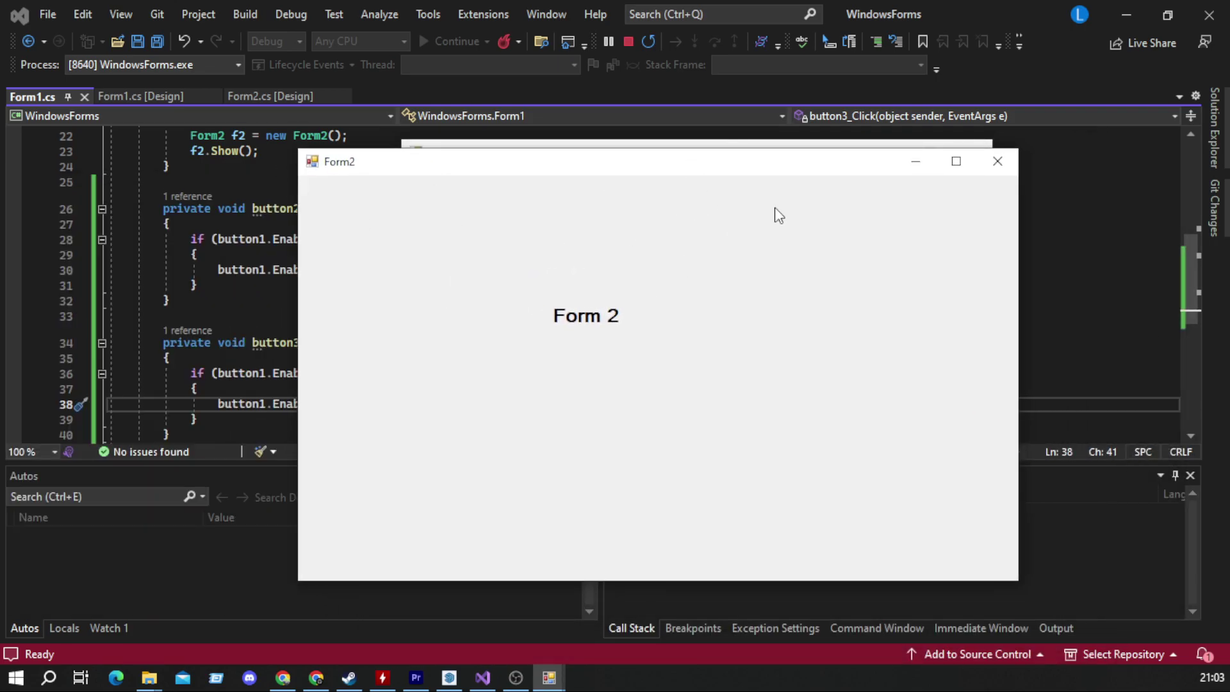
left_click(1002, 170)
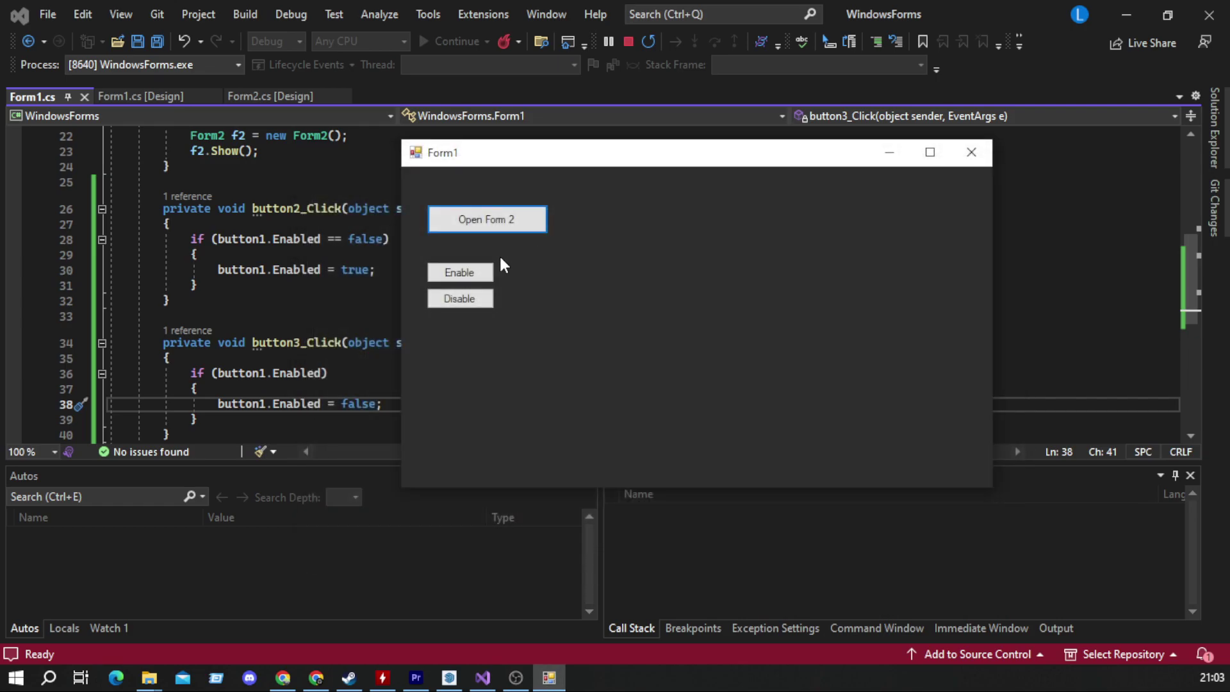
left_click(445, 300)
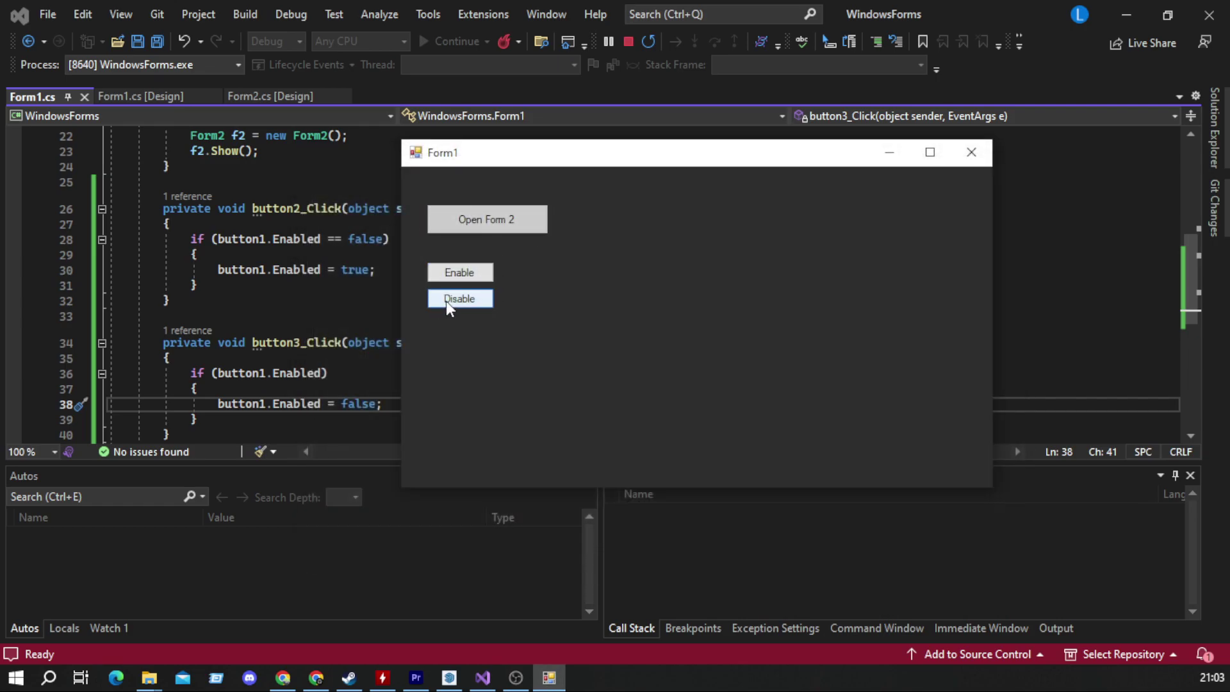
left_click(972, 153)
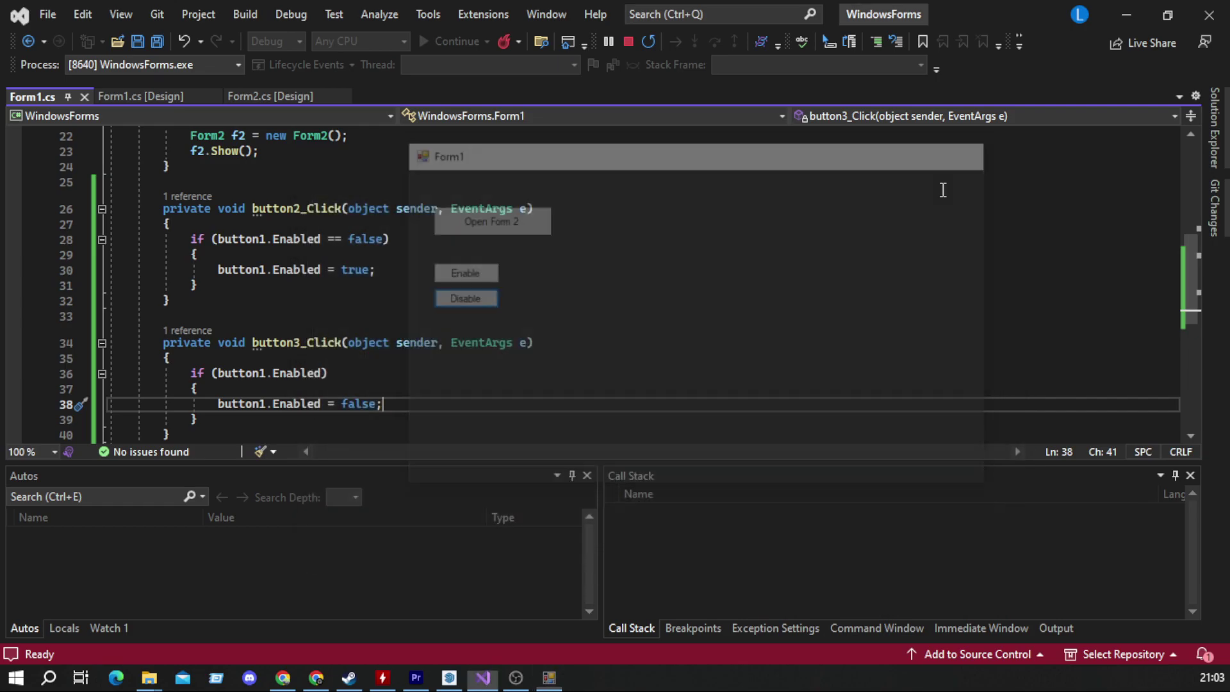
left_click(516, 678)
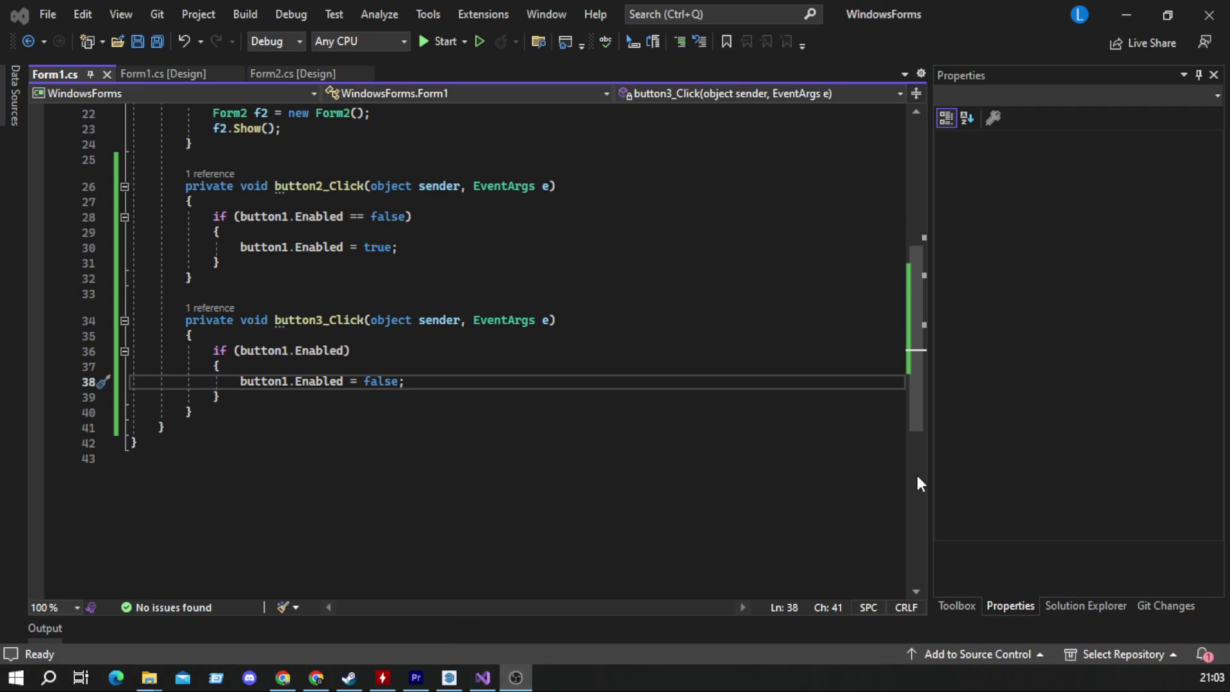